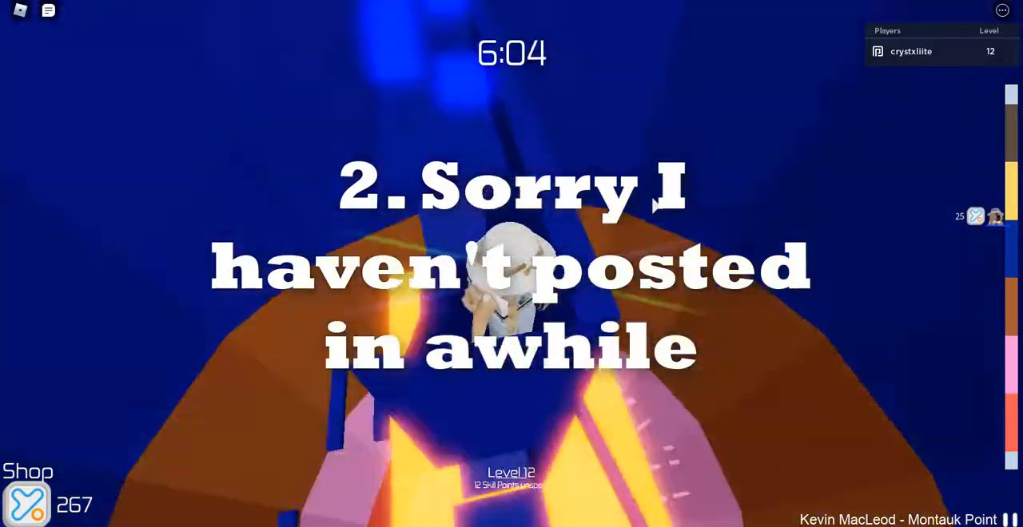
key(w)
key(space)
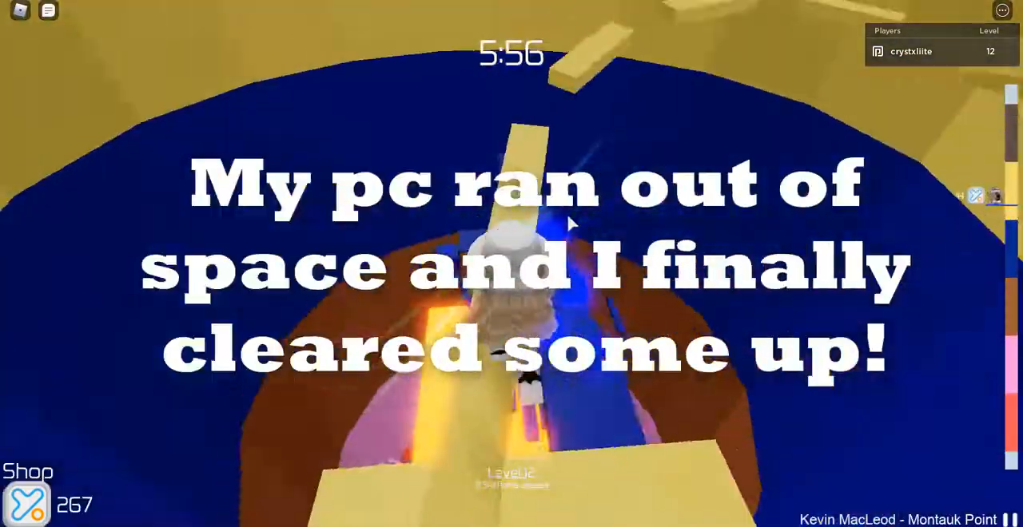
key(w)
key(space)
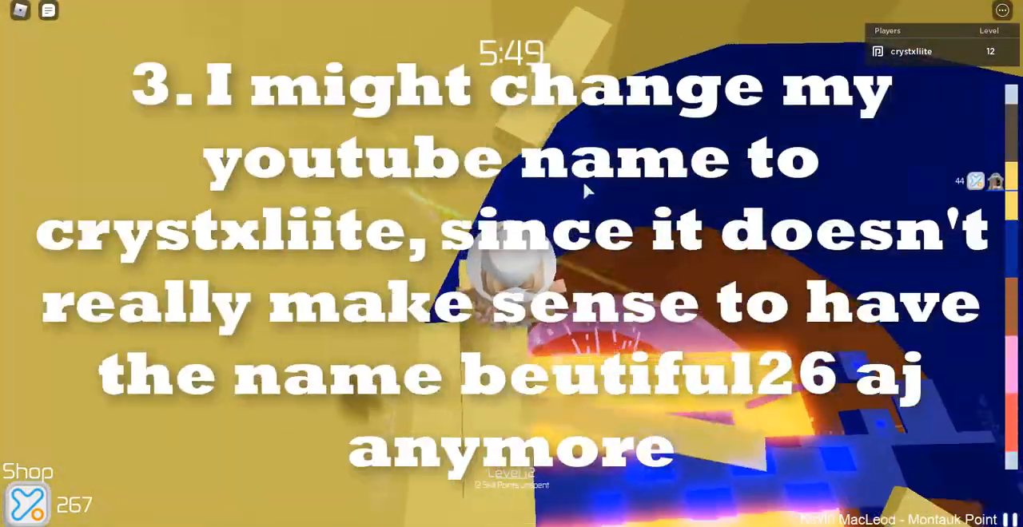
key(w)
key(space)
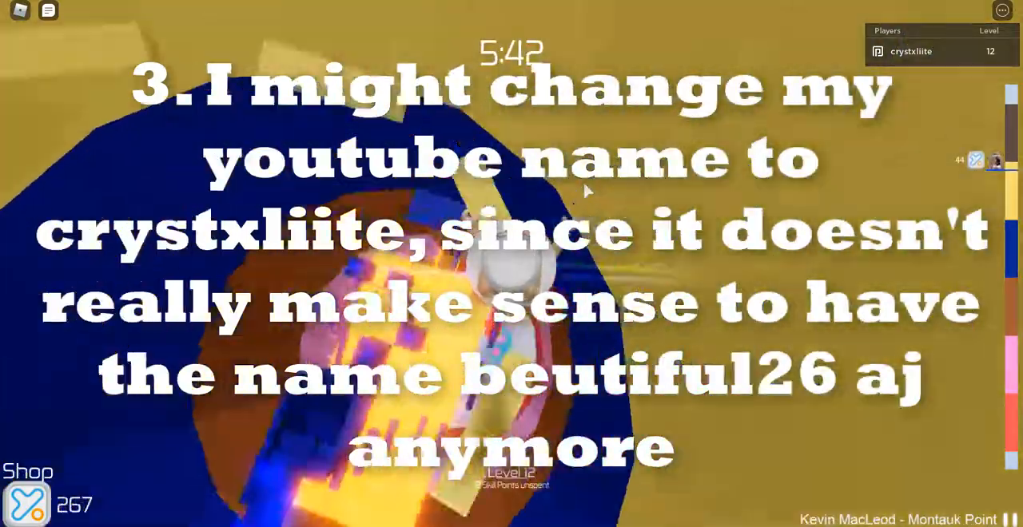
key(w)
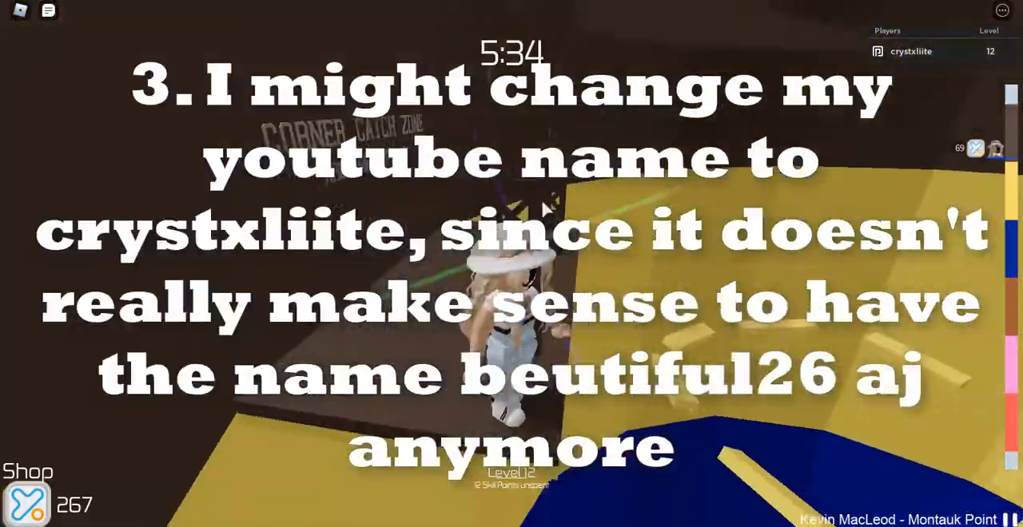
key(space)
key(w)
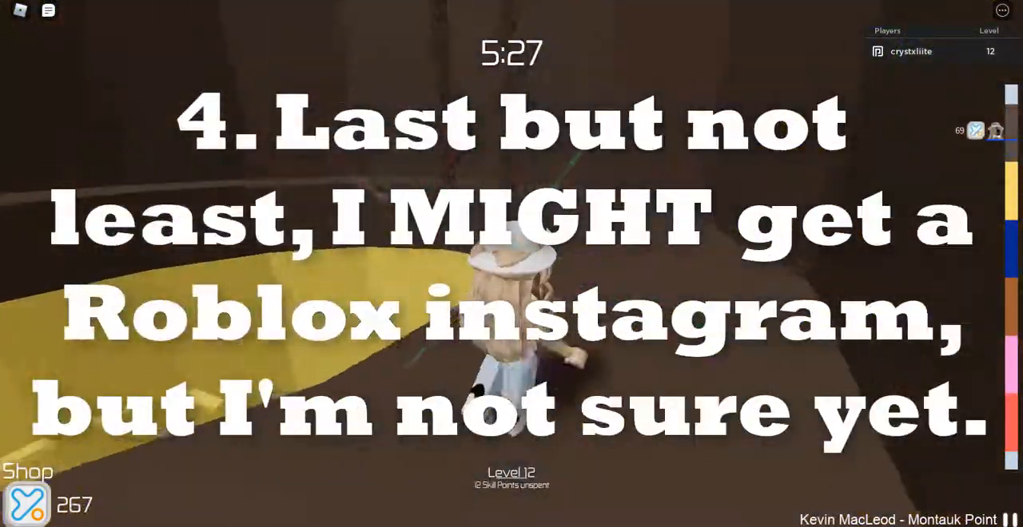
key(space)
key(w)
key(Tab)
key(space)
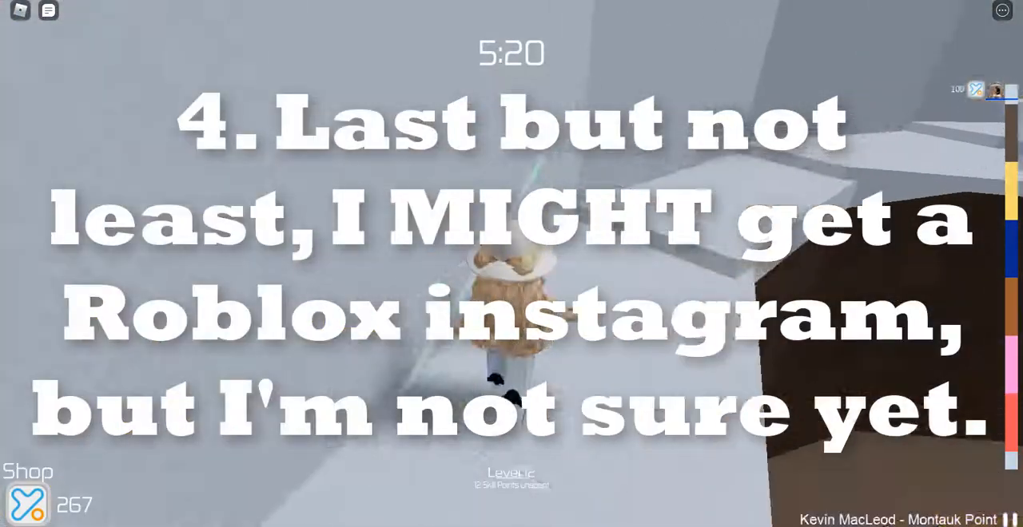
key(w)
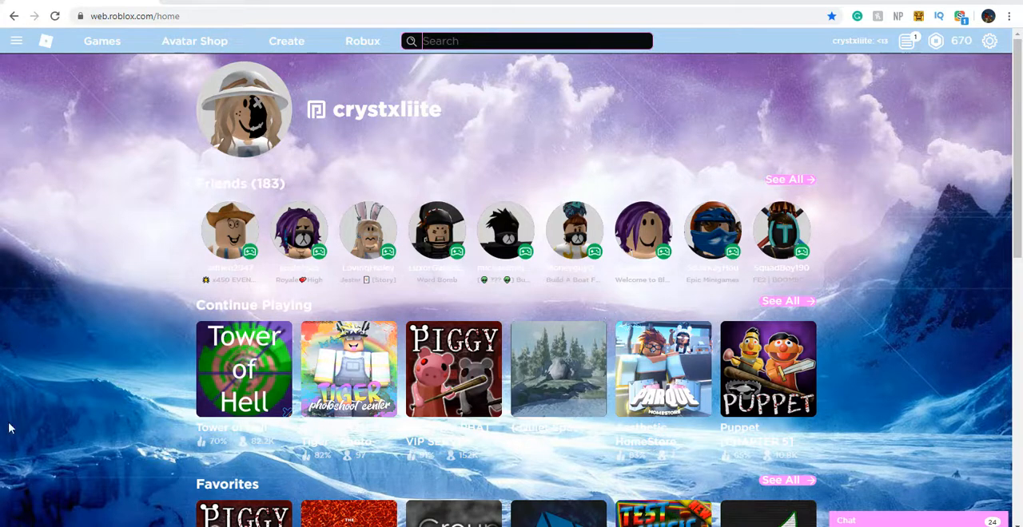
Open the Roblox shirt template image linked on the Create a Shirt page of the account's creations
click(279, 44)
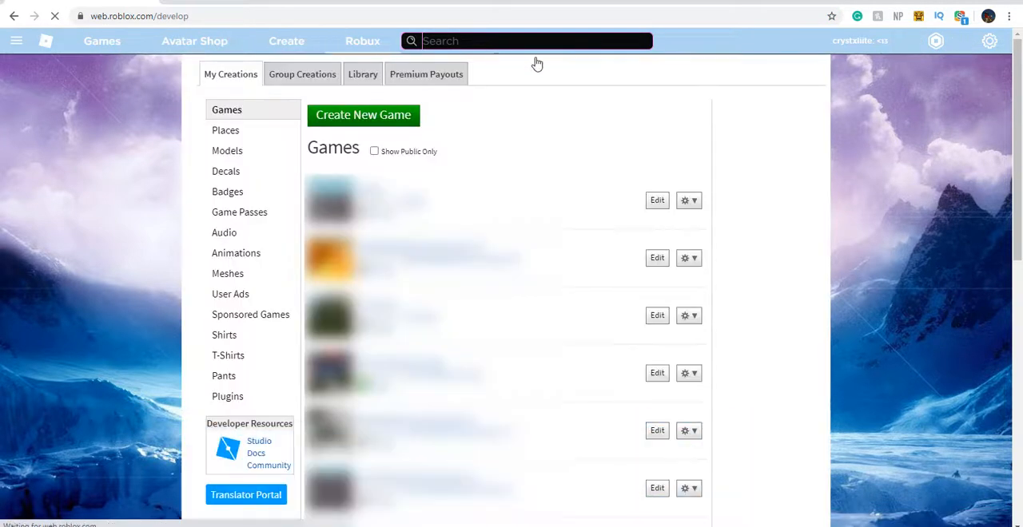
click(243, 342)
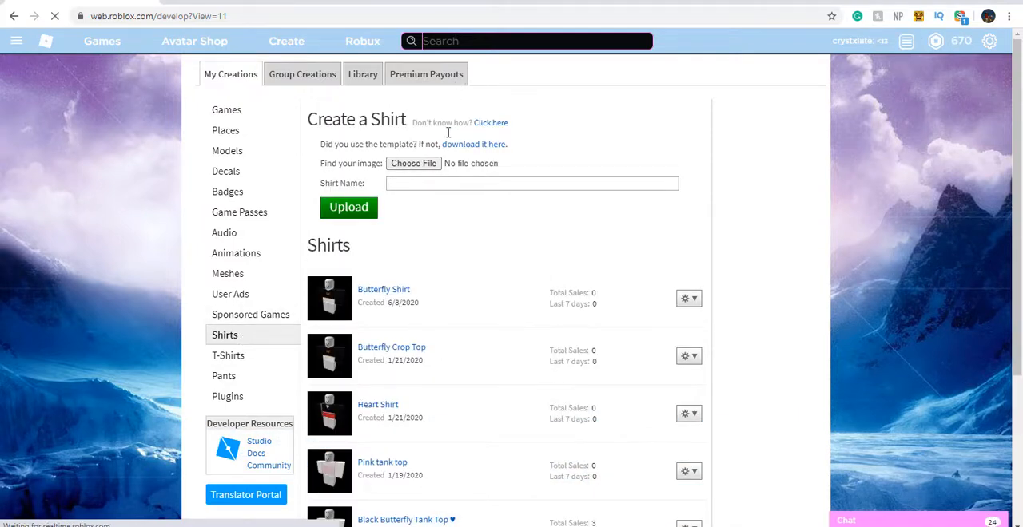
click(460, 145)
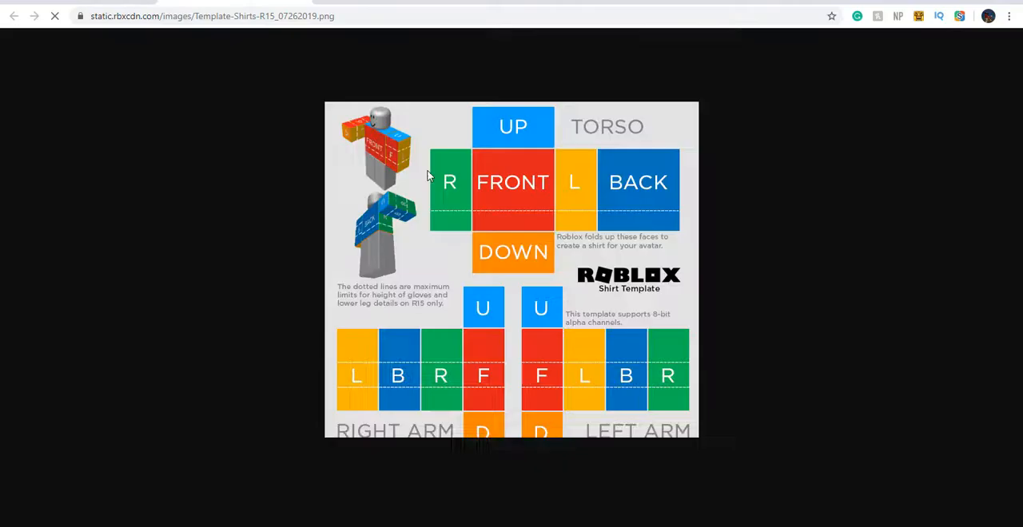
right_click(474, 209)
right_click(416, 183)
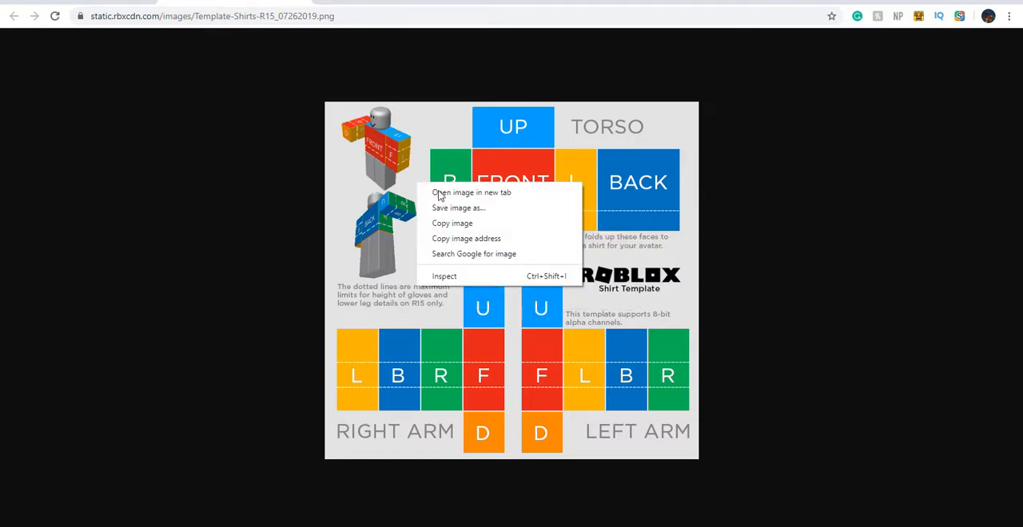
click(505, 210)
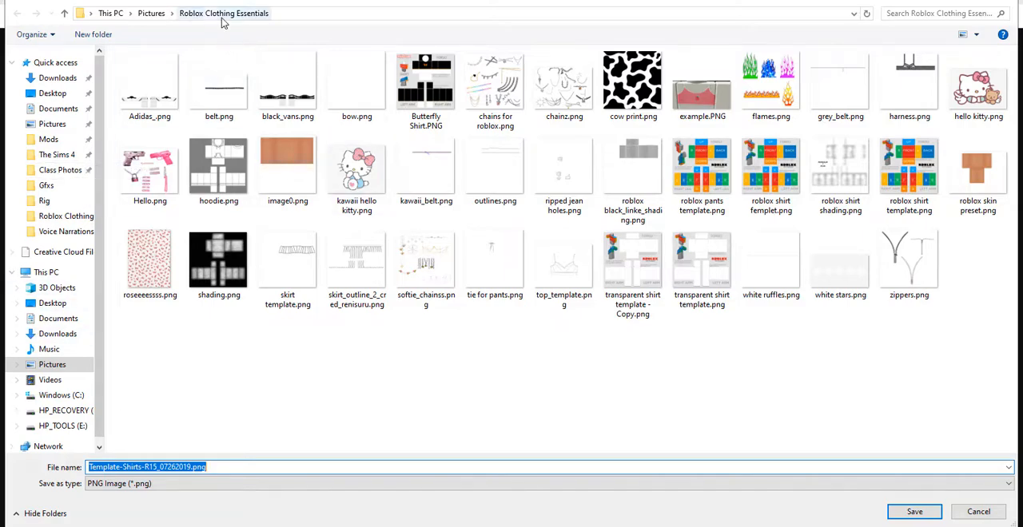
click(239, 52)
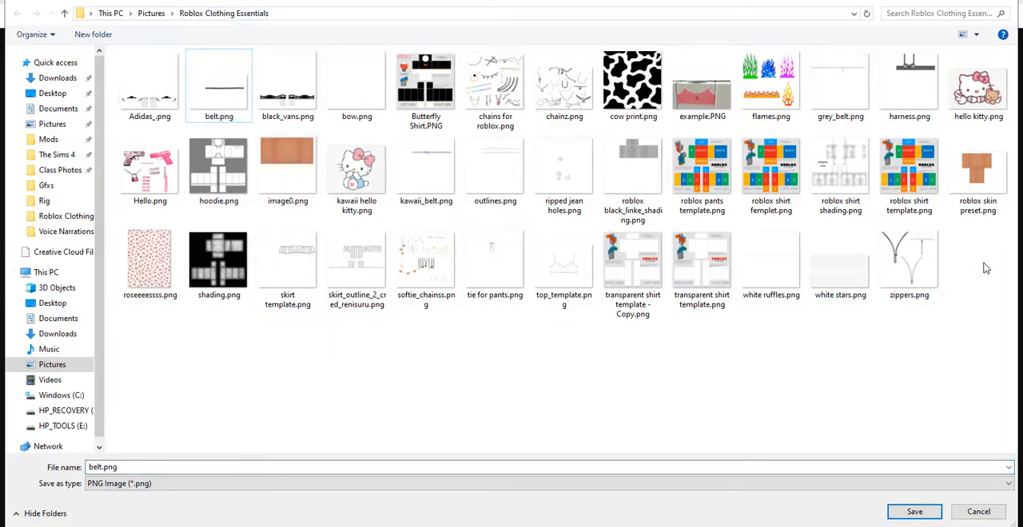
click(704, 191)
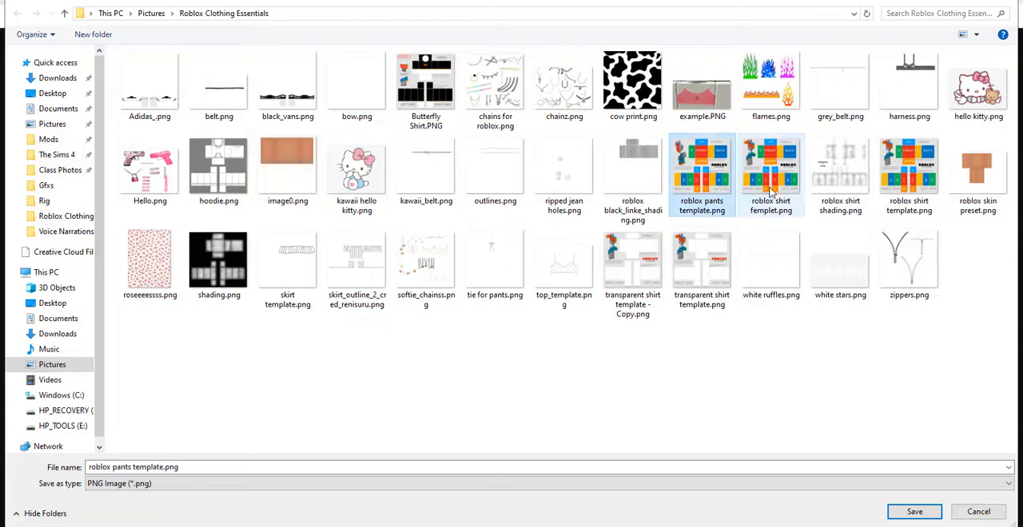
click(919, 186)
click(703, 178)
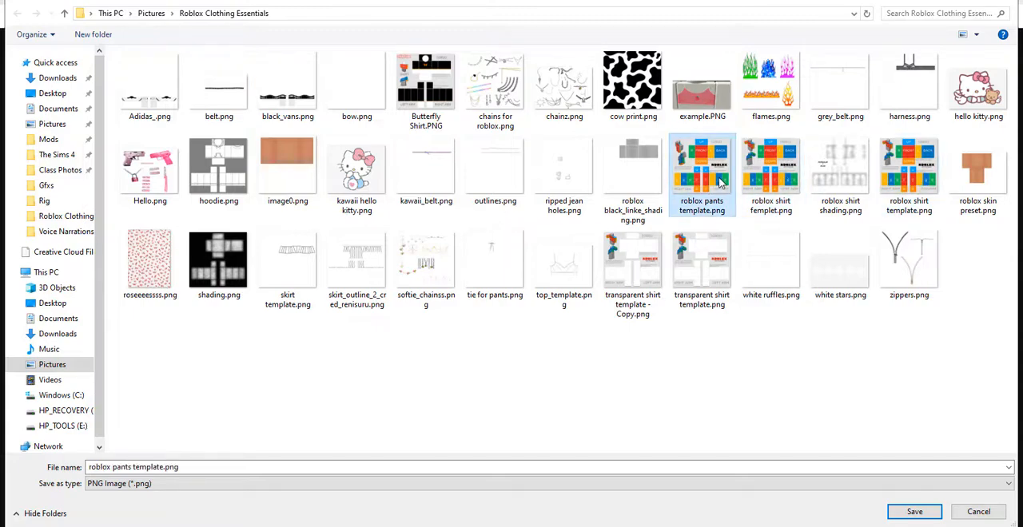
click(770, 176)
click(893, 172)
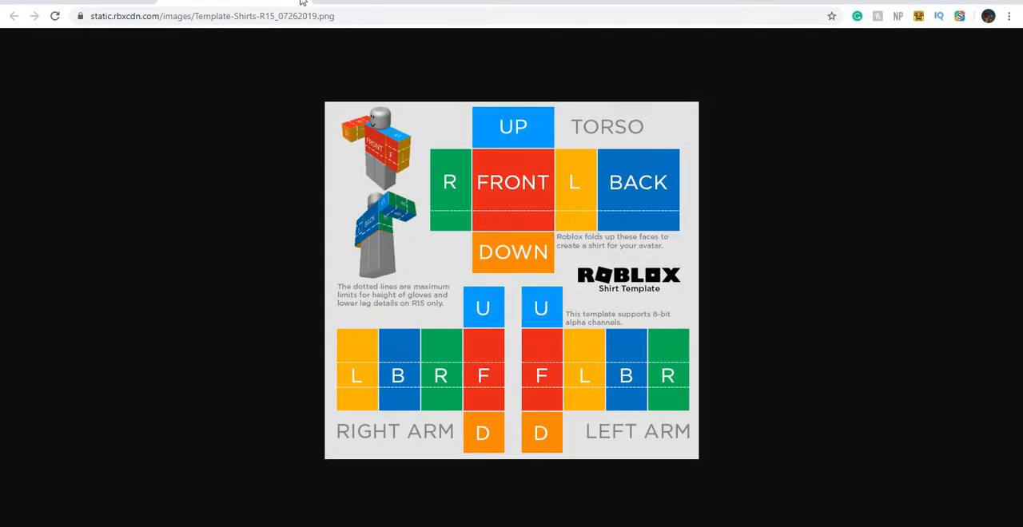
Go to pixlr.com in a new browser tab and open the advanced Pixlr E editor
click(221, 7)
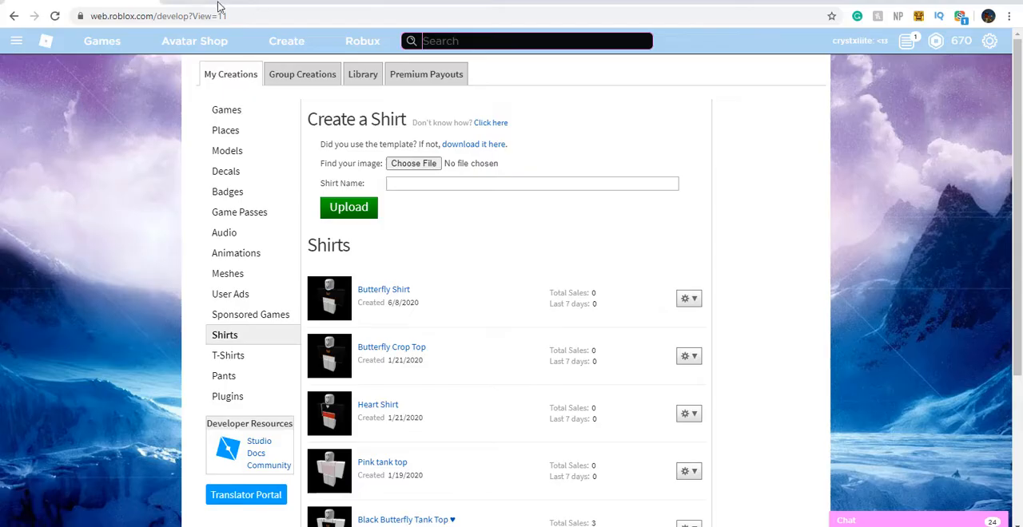
key(ctrl+t)
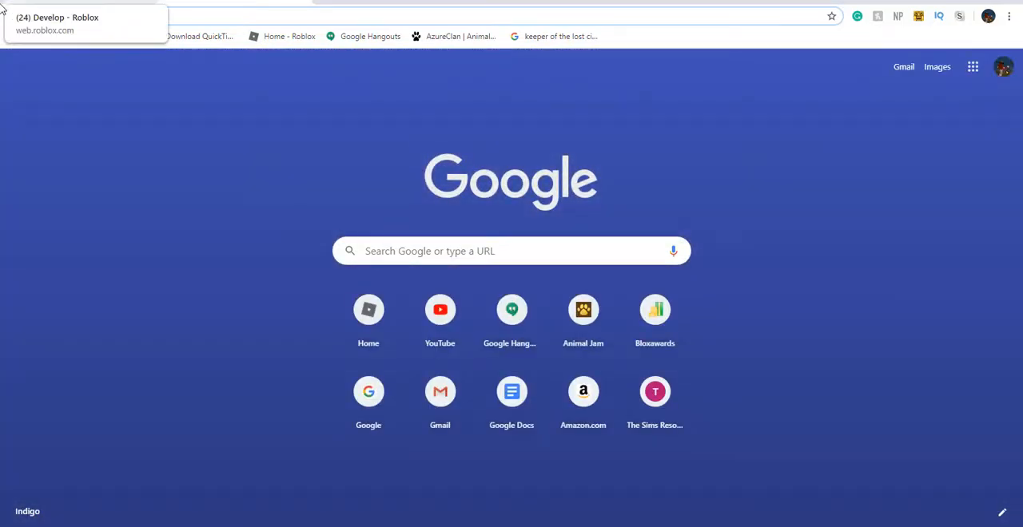
text(pixlr.c)
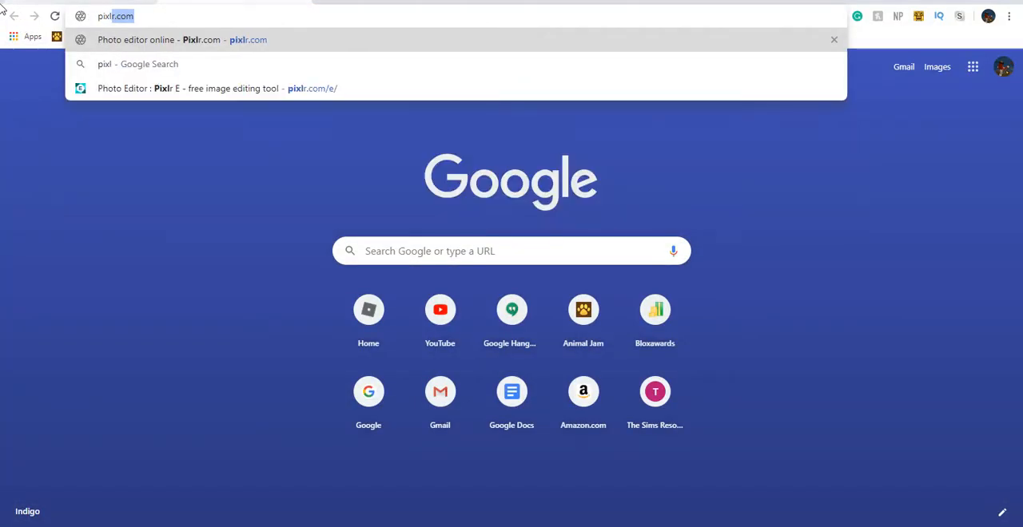
text(om)
key(Return)
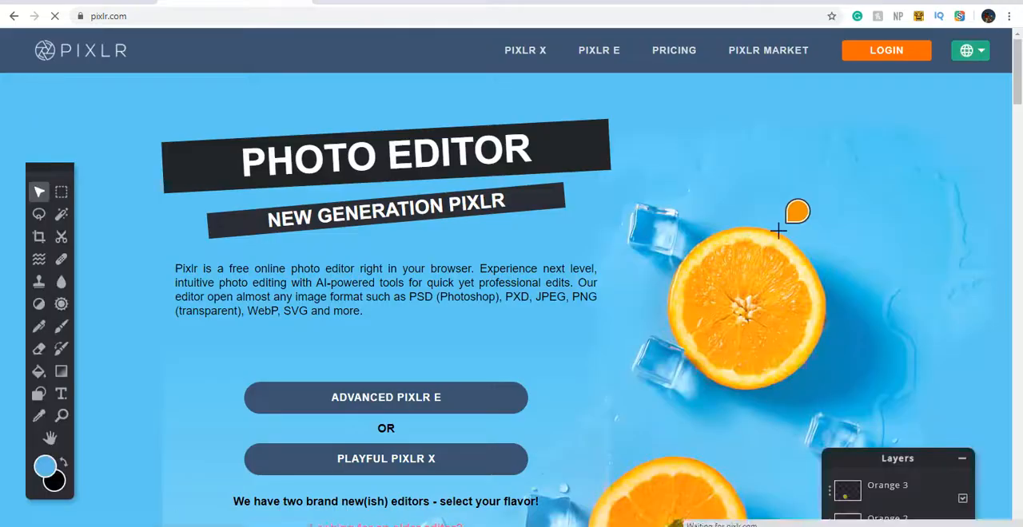
click(401, 406)
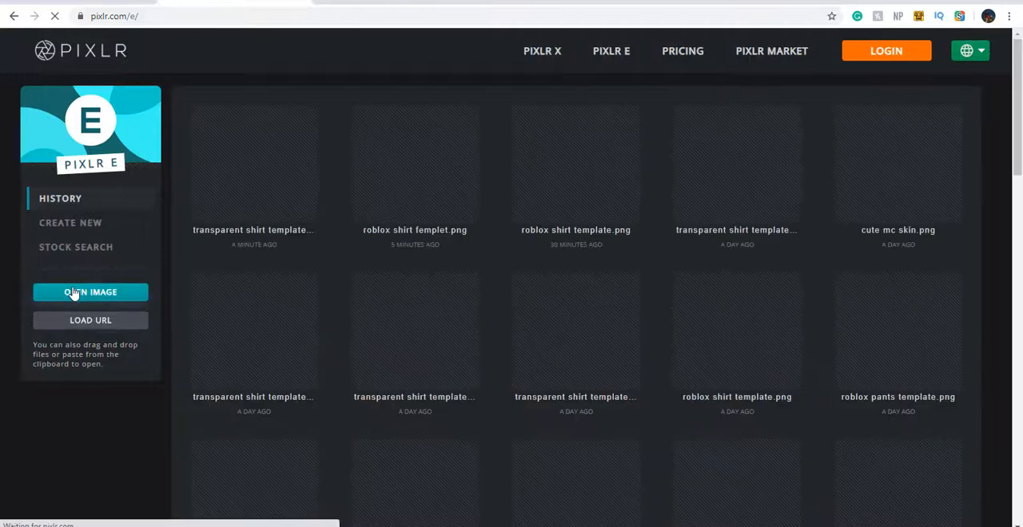
Open "roblox shirt template.png" from the Roblox Clothing Essentials folder for editing
click(75, 292)
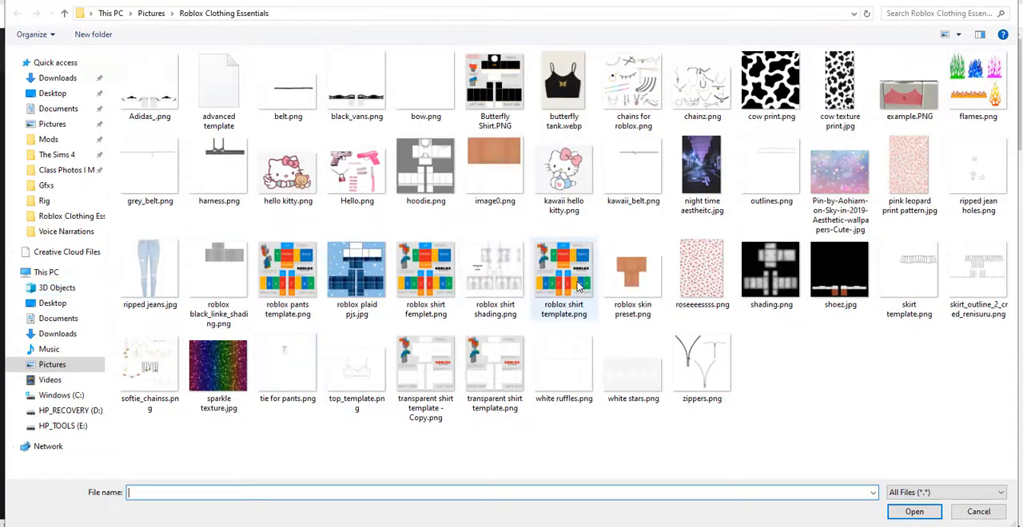
double_click(581, 286)
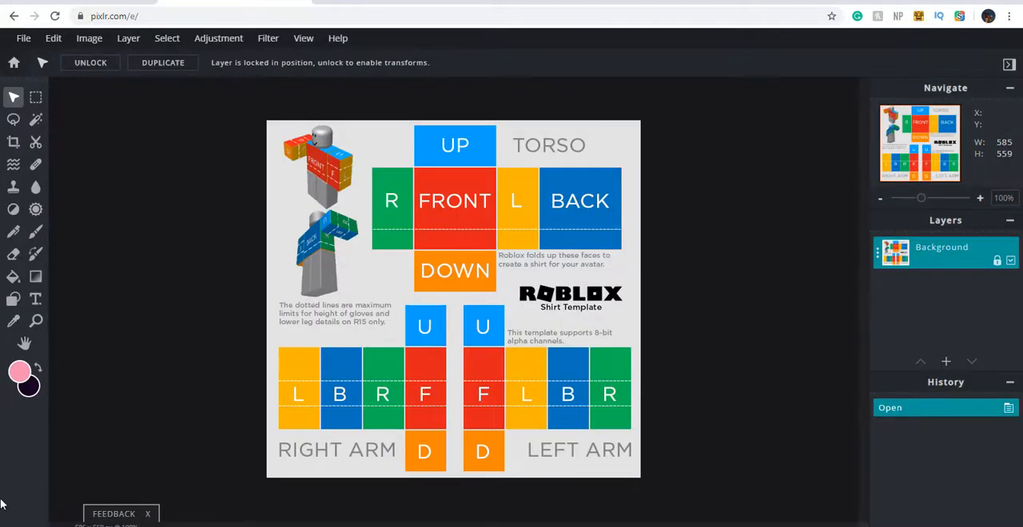
scroll(216, 289, down, 2)
scroll(217, 289, up, 3)
scroll(217, 289, down, 4)
scroll(217, 288, up, 3)
scroll(217, 287, down, 5)
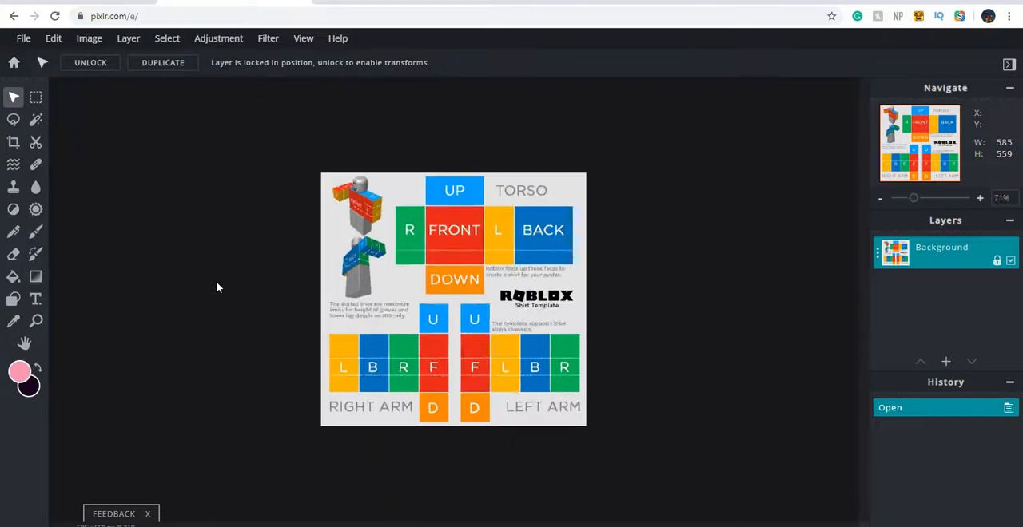
scroll(224, 281, up, 2)
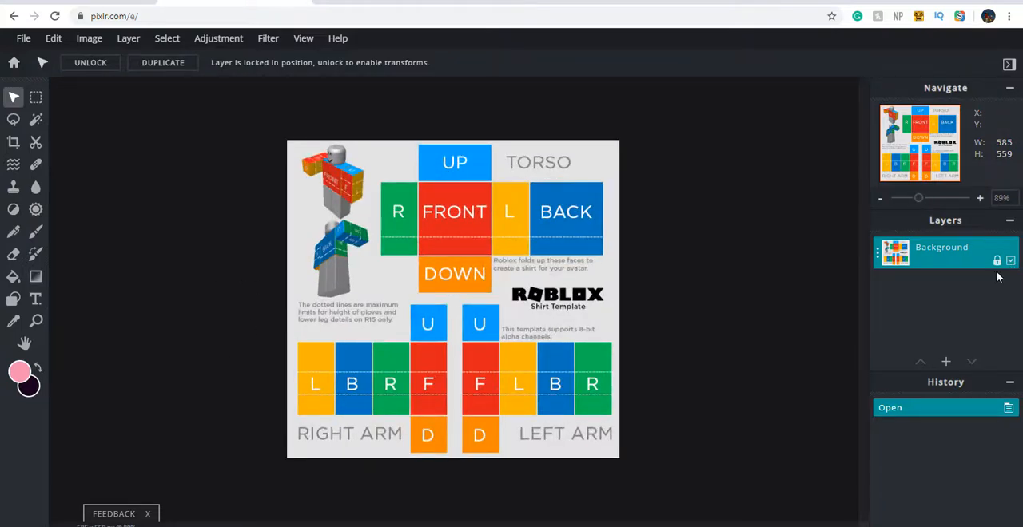
Add an empty layer above the shirt template background and select the Background layer
click(946, 363)
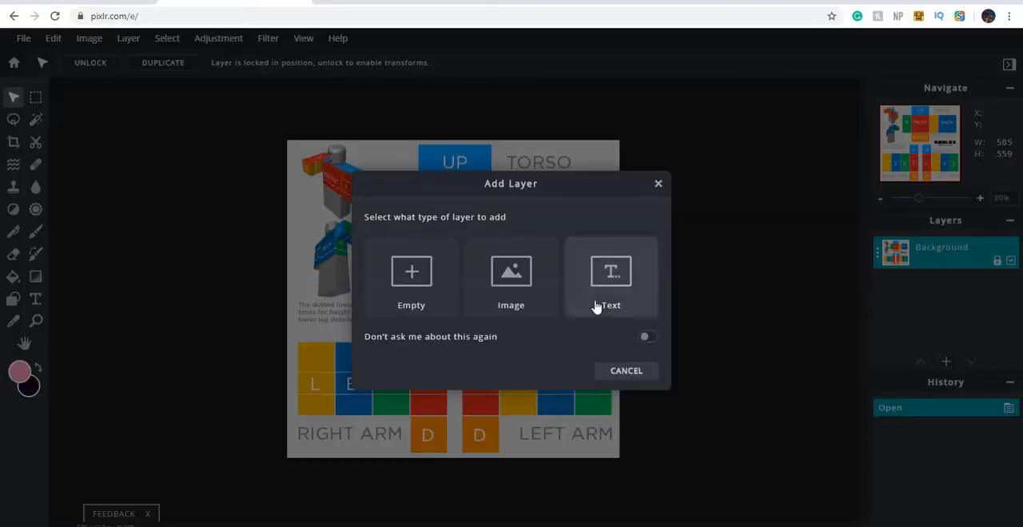
click(389, 282)
click(971, 297)
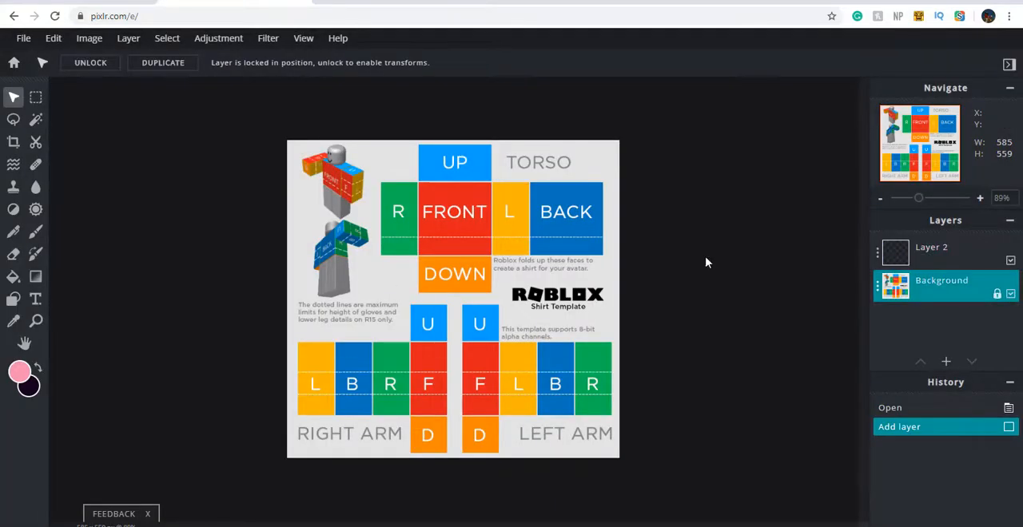
With the Marquee tool chosen, hide and reshow the Background layer and make Layer 2 the active layer
click(36, 97)
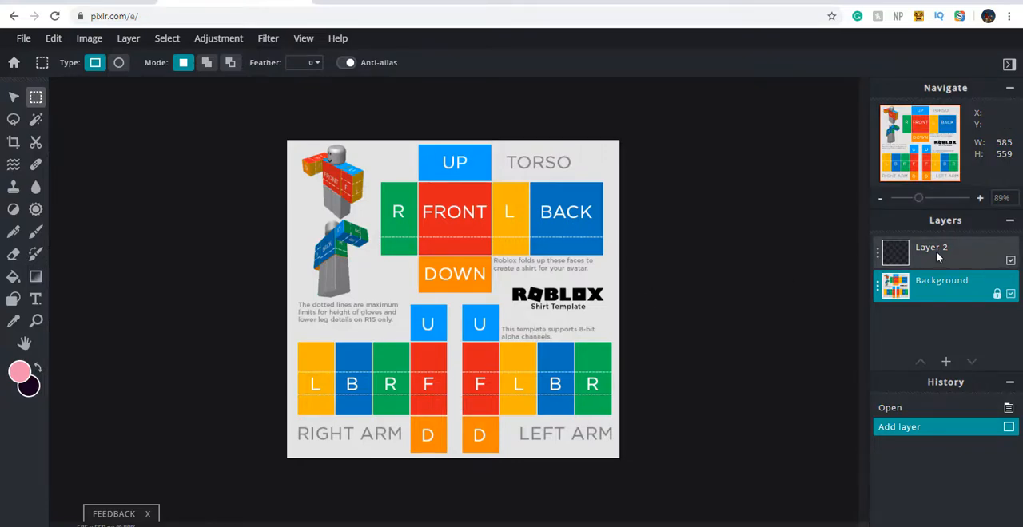
click(1011, 295)
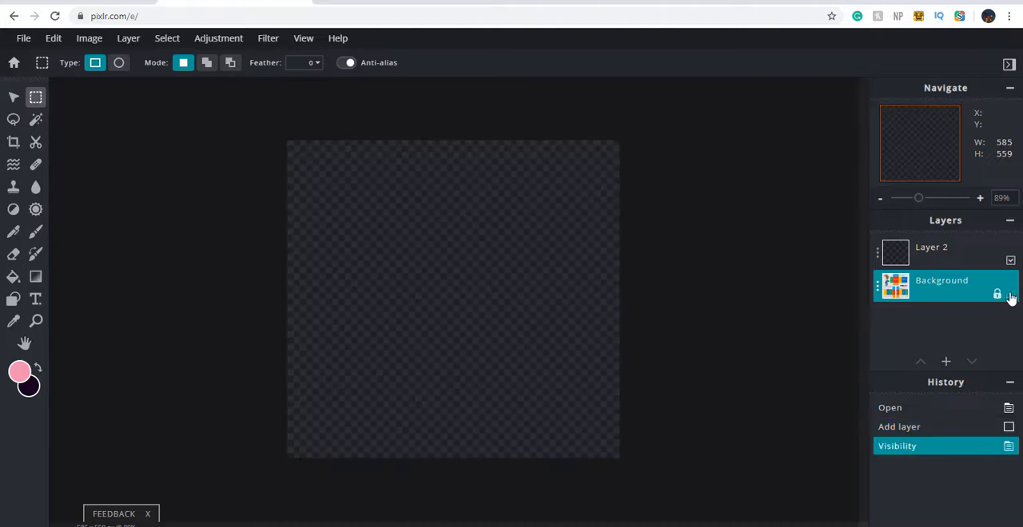
click(1011, 294)
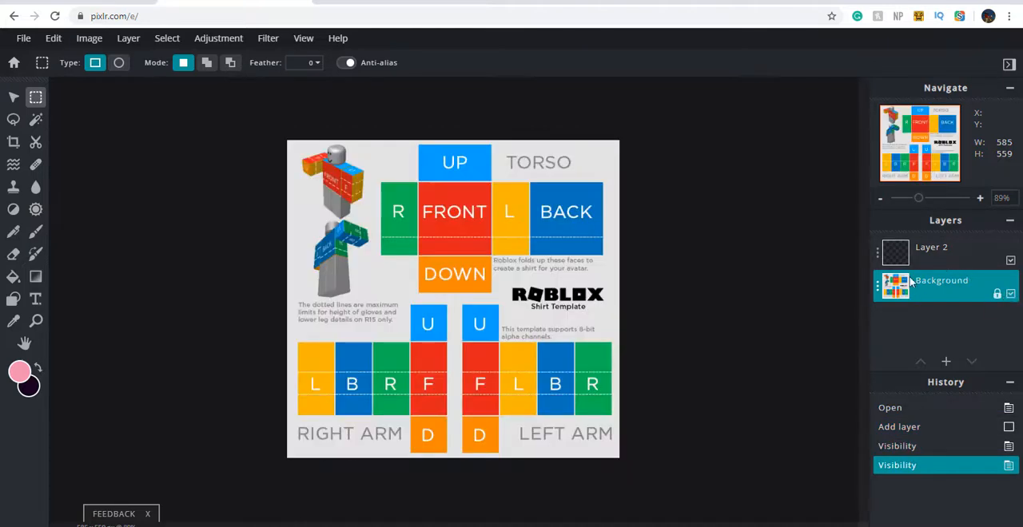
click(965, 253)
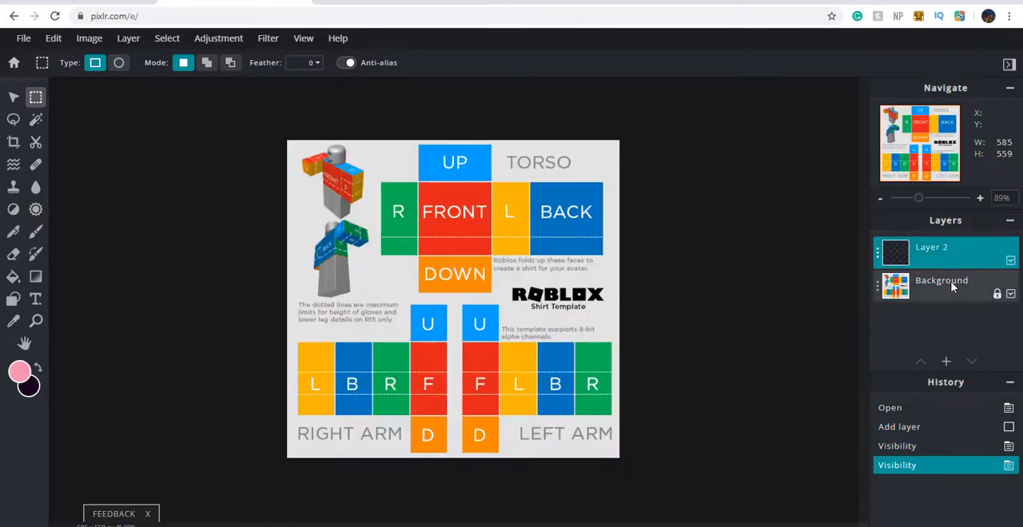
click(919, 288)
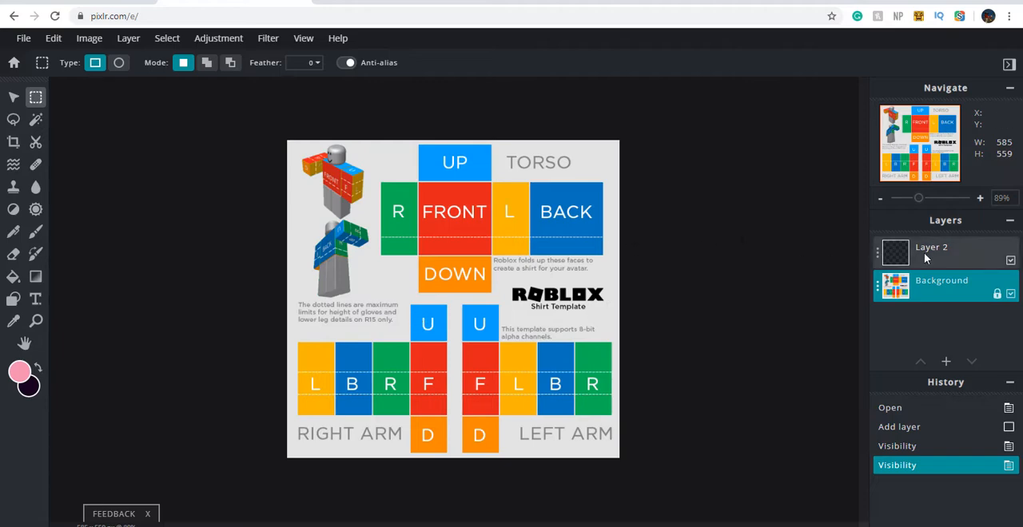
click(985, 260)
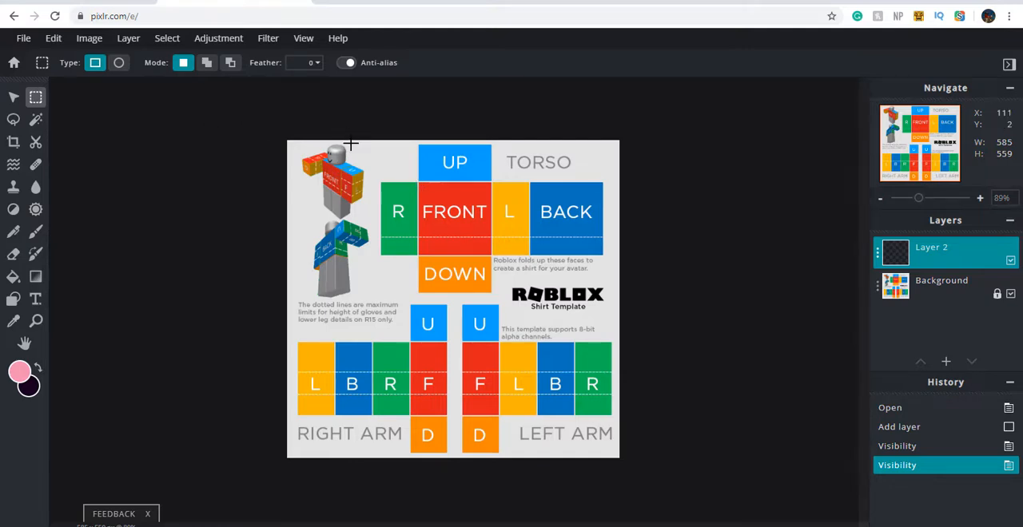
Marquee-select an area about 395 by 94 px across the torso panels on Layer 2 and deselect it
drag(355, 145, 703, 226)
scroll(603, 233, up, 4)
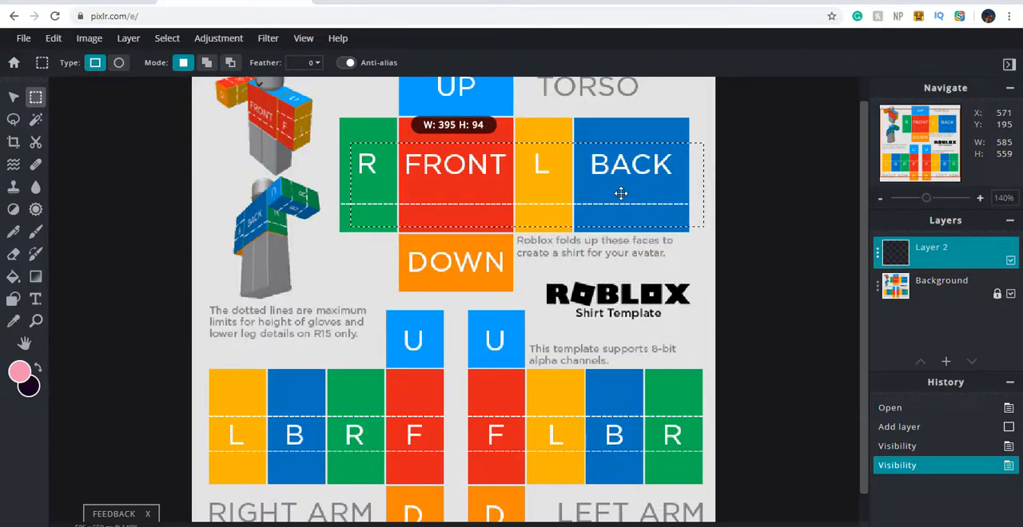
right_click(624, 197)
click(648, 242)
scroll(514, 221, up, 3)
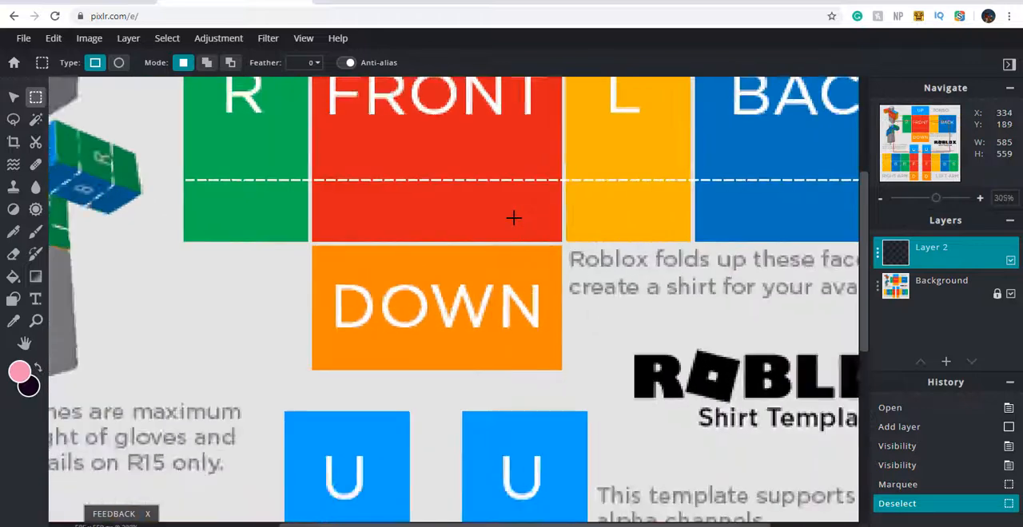
Marquee-select an area about 425 by 141 px over the UP panel and the upper part of the torso panels
scroll(514, 217, down, 5)
scroll(496, 206, down, 4)
scroll(403, 168, up, 2)
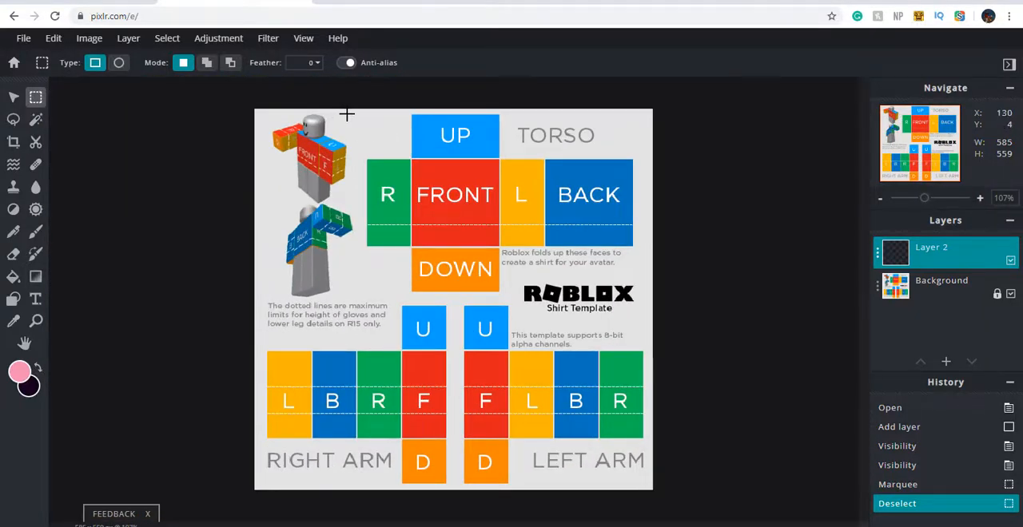
drag(357, 113, 647, 207)
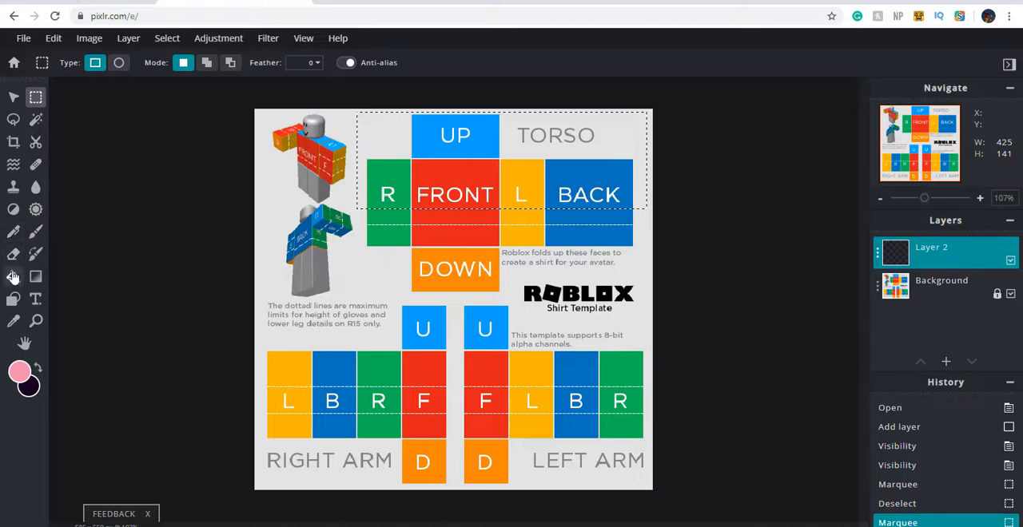
Set the foreground colour to white and fill the torso selection on Layer 2 with it
click(13, 277)
click(20, 371)
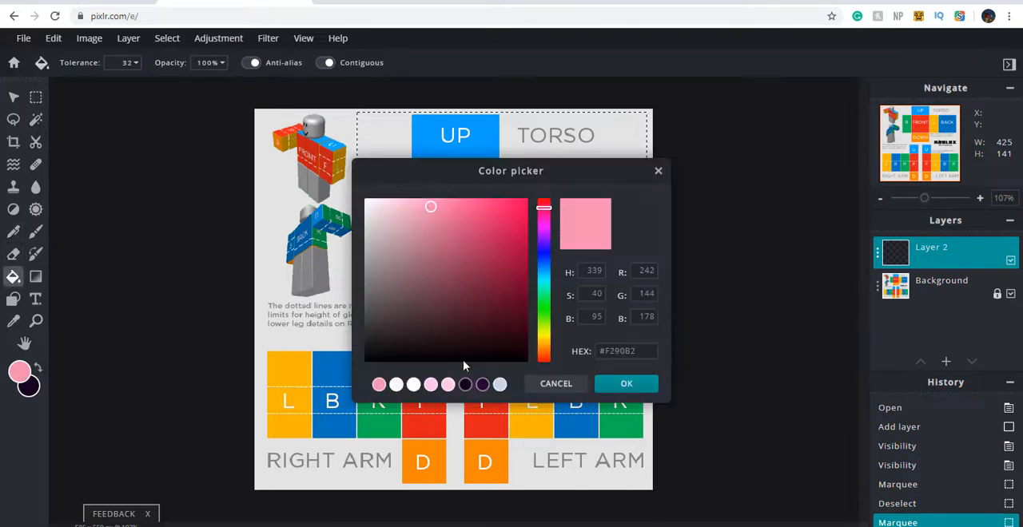
click(413, 385)
drag(423, 247, 324, 172)
click(623, 383)
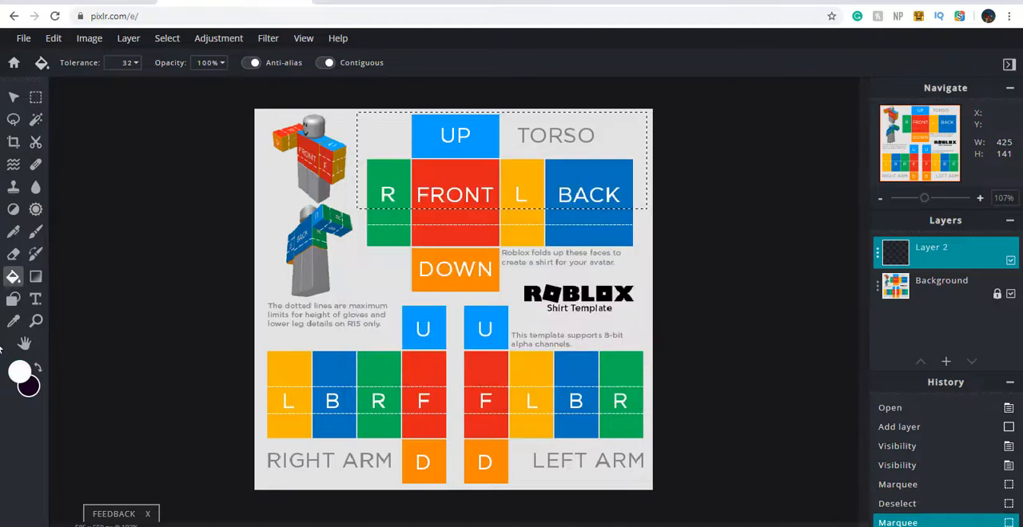
click(13, 277)
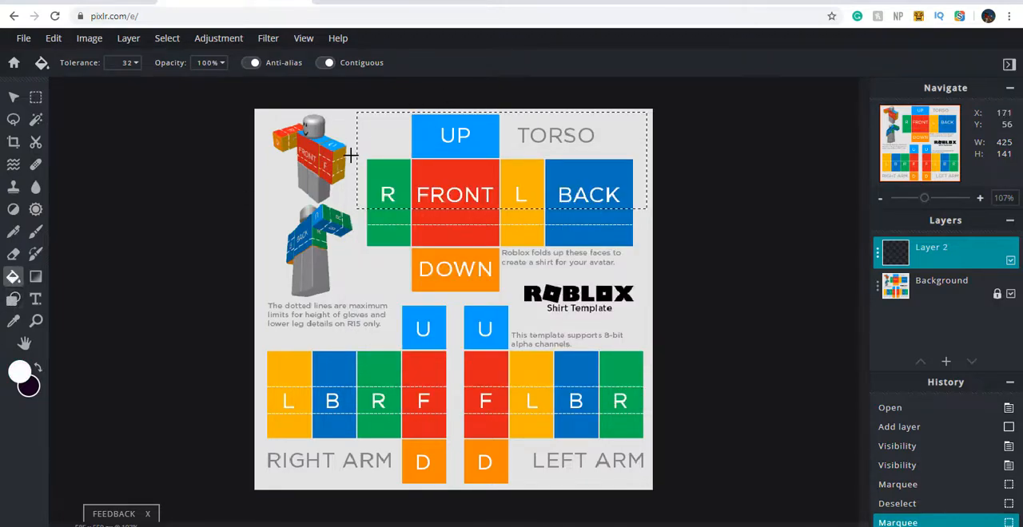
click(396, 134)
scroll(380, 162, up, 2)
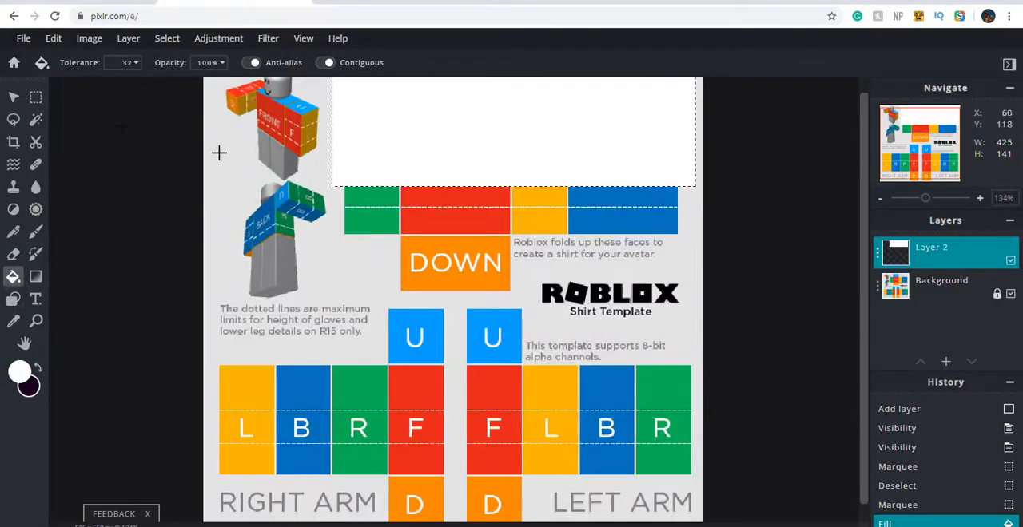
scroll(221, 155, down, 2)
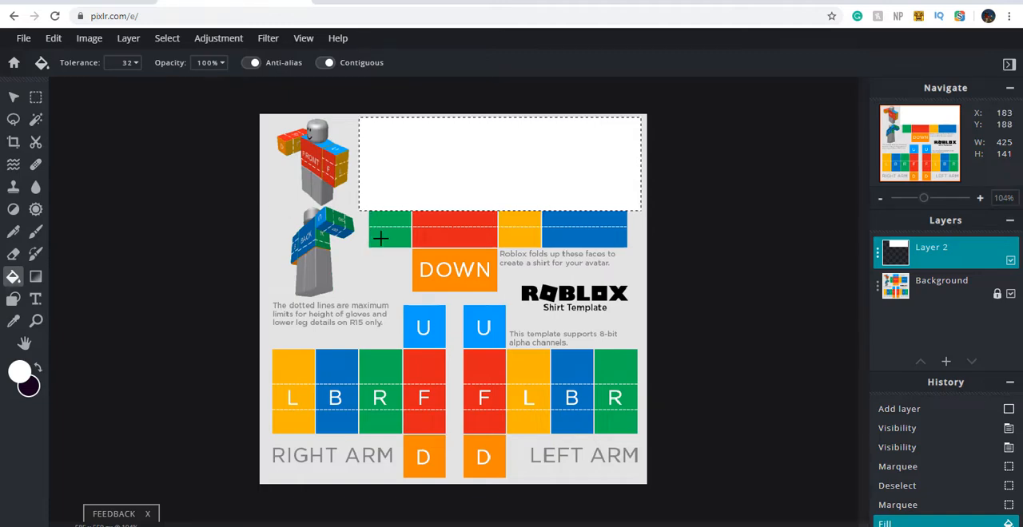
Deselect the filled torso area
click(14, 96)
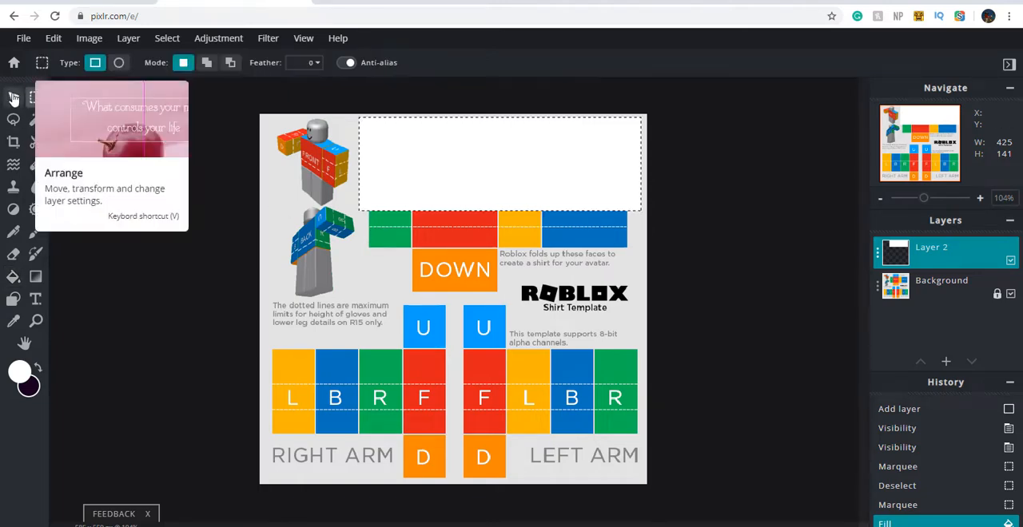
click(36, 119)
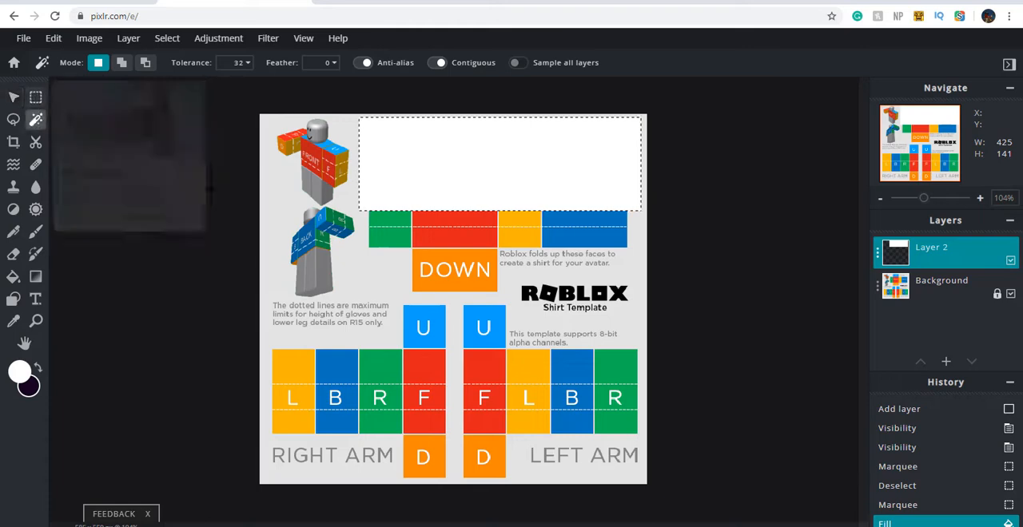
right_click(304, 231)
right_click(377, 298)
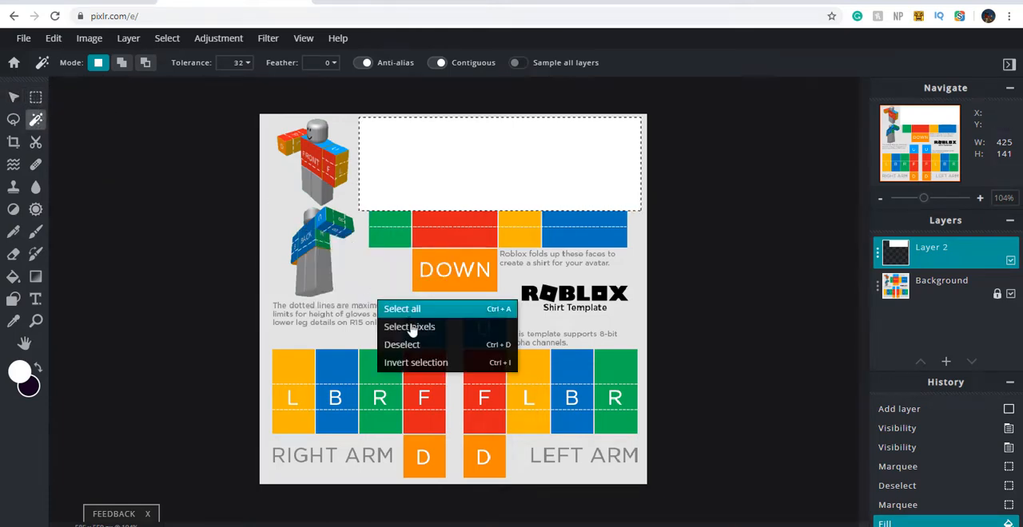
click(417, 346)
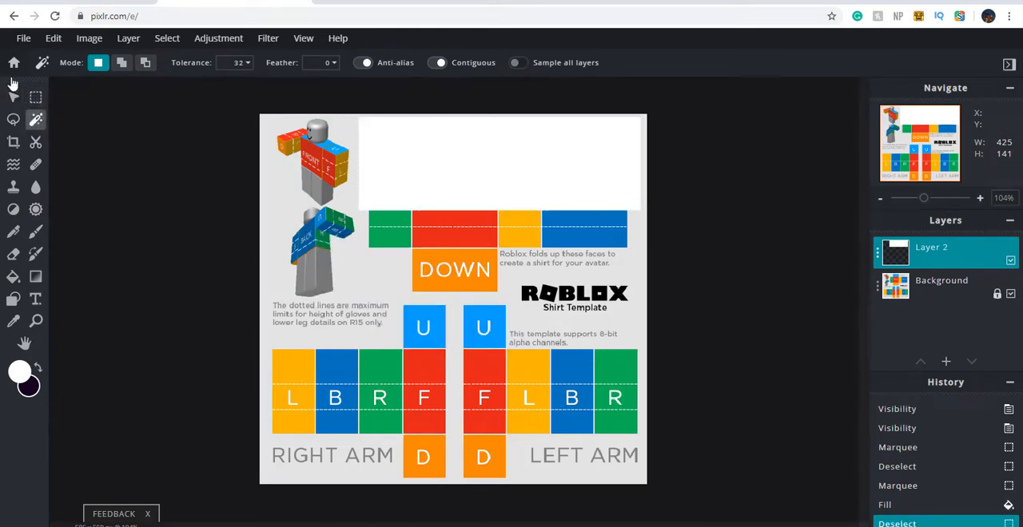
Marquee-select an area about 580 by 136 px across the U panels and the upper part of both arms
click(35, 99)
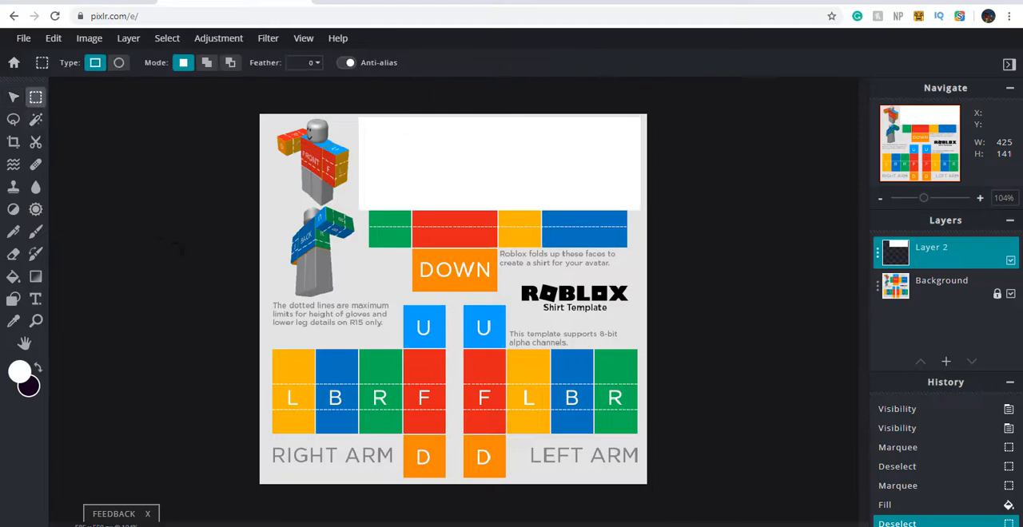
scroll(344, 270, up, 2)
scroll(354, 281, down, 1)
drag(867, 300, 866, 313)
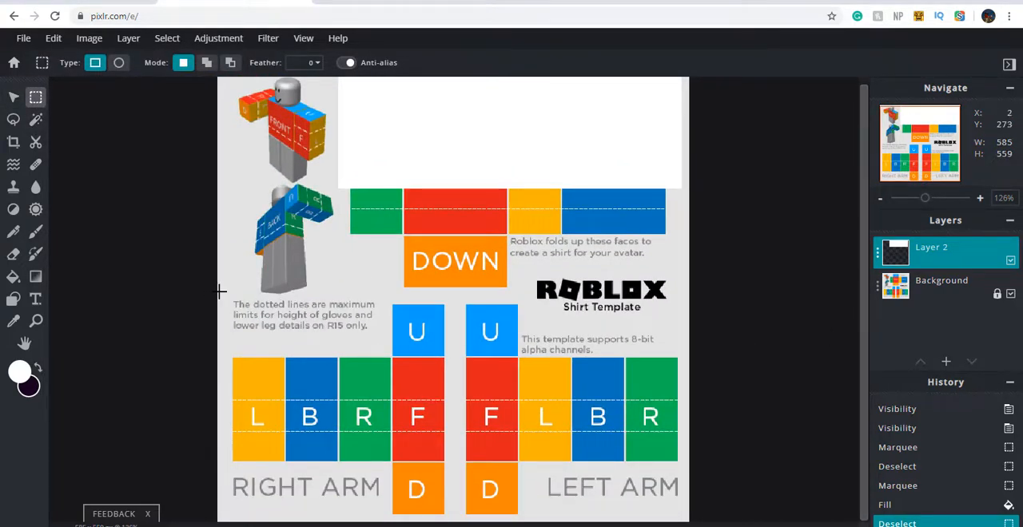
drag(220, 293, 686, 401)
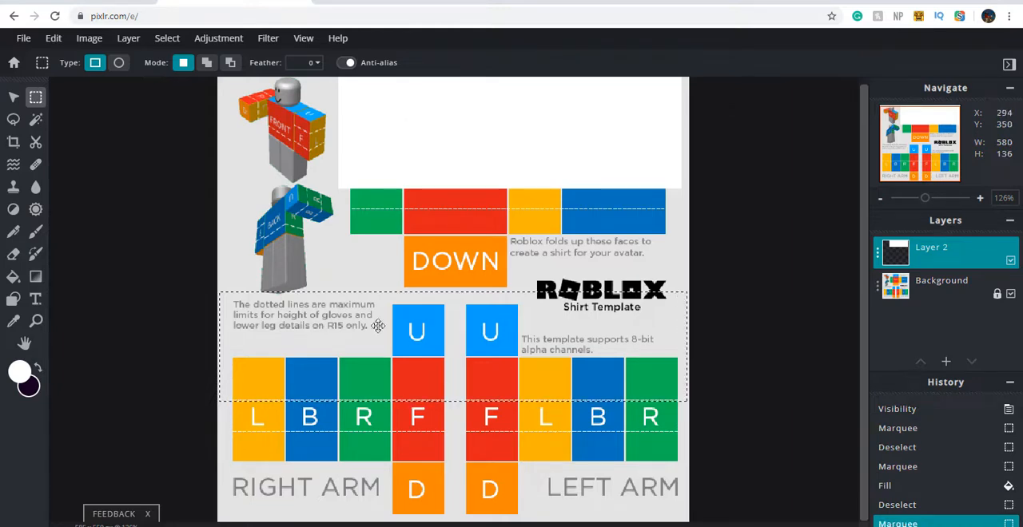
Deselect the arm area and try marquee-selecting only the right arm's U panel, about 61 by 62 px
drag(394, 306, 445, 353)
right_click(401, 329)
click(424, 374)
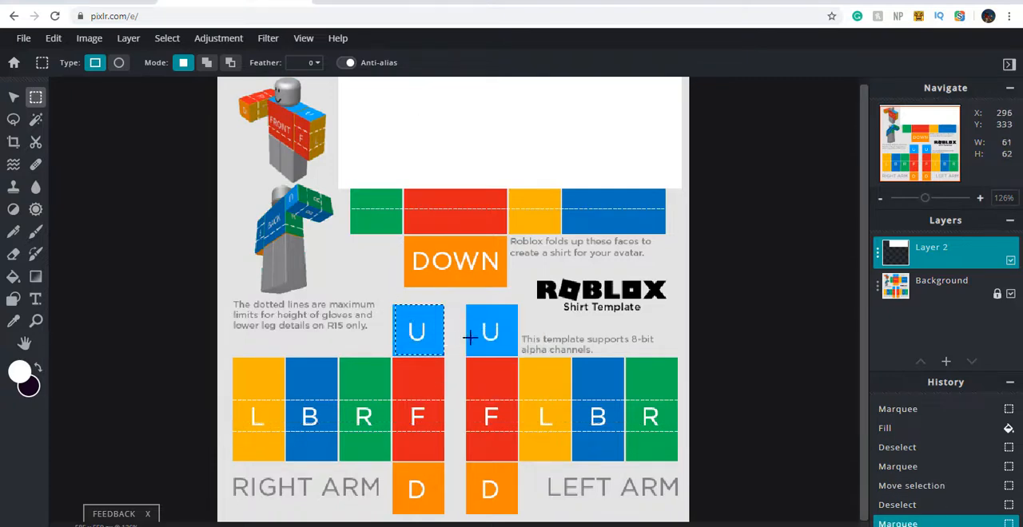
key(ctrl+z)
Add "cow print.png" from the Roblox Clothing Essentials folder as an image layer
click(945, 363)
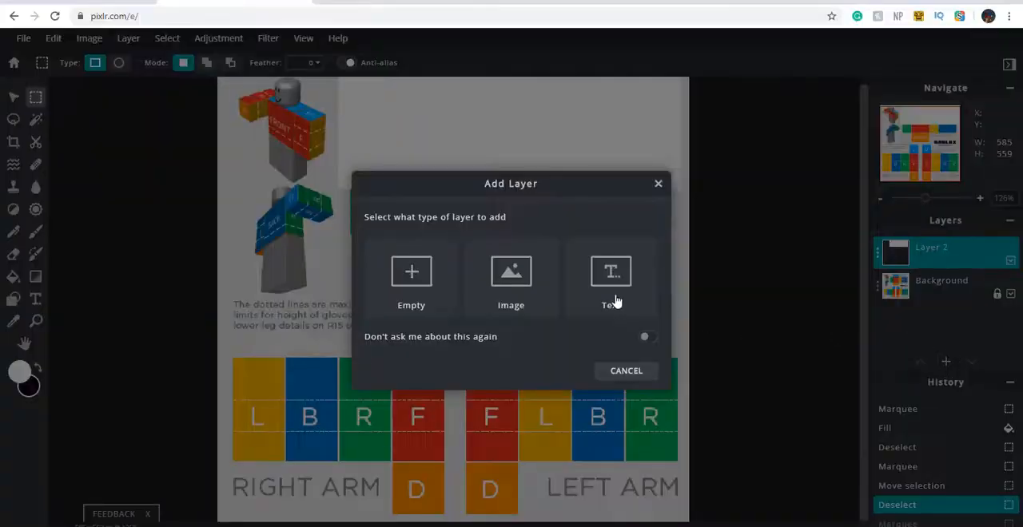
click(552, 292)
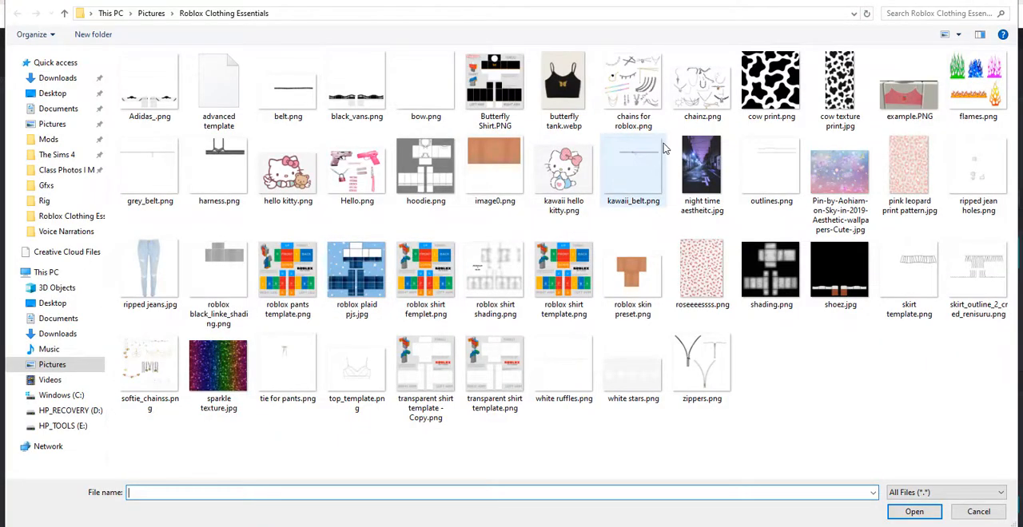
click(790, 90)
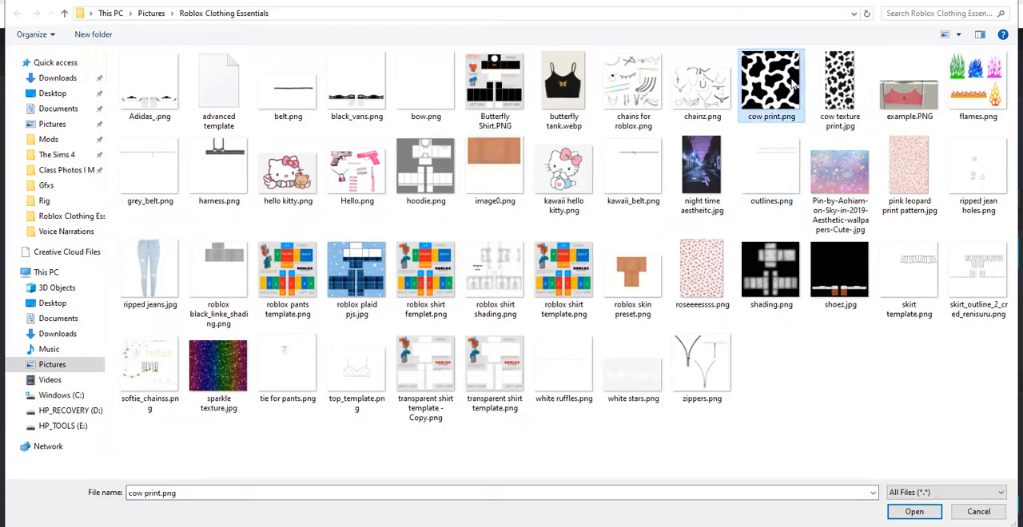
double_click(792, 83)
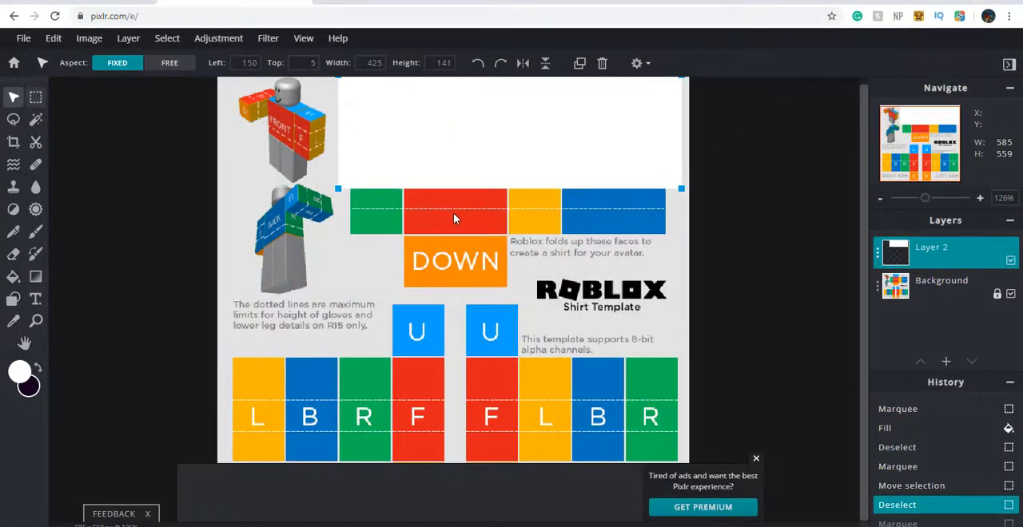
Scale the cow print down to 64 by 64 px and place it over the right arm's U panel
scroll(454, 214, up, 1)
scroll(454, 211, down, 3)
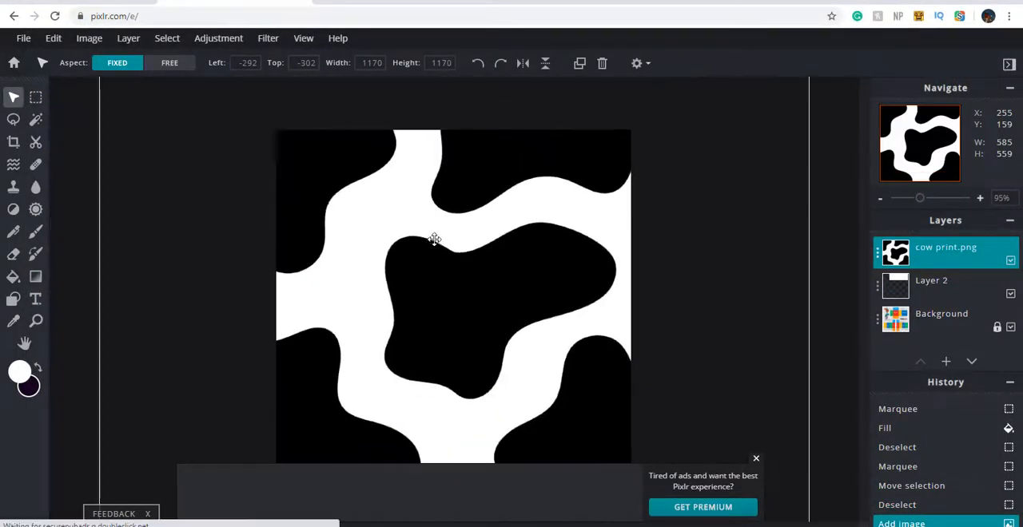
scroll(434, 239, down, 2)
drag(477, 310, 423, 176)
drag(637, 431, 692, 426)
drag(365, 93, 695, 350)
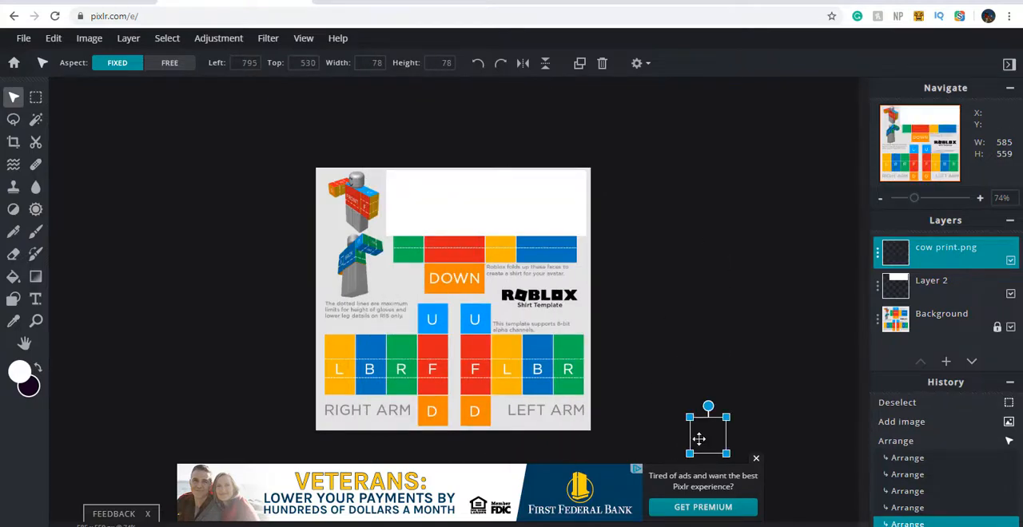
drag(699, 434, 373, 335)
scroll(456, 309, up, 4)
scroll(458, 318, up, 1)
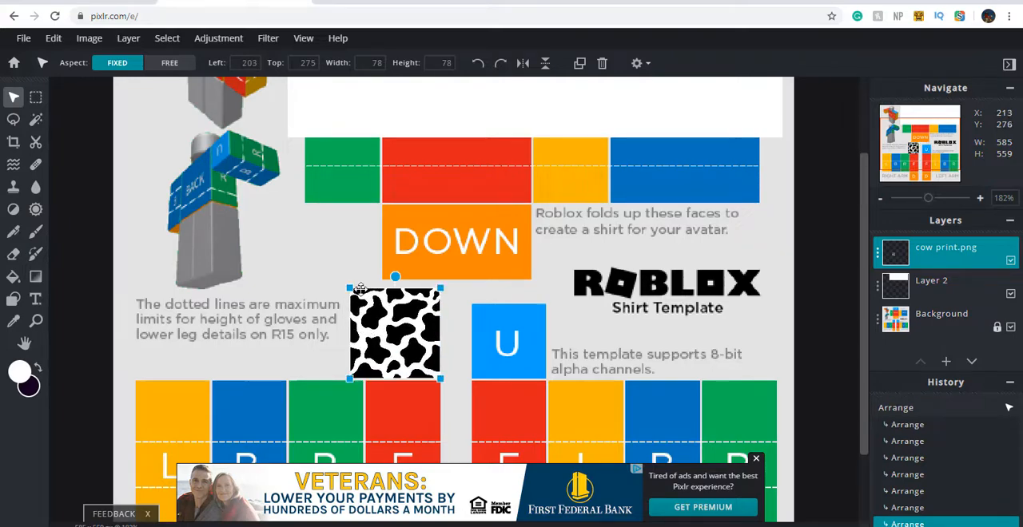
drag(349, 289, 367, 299)
Try stretching the cow print to about 73 by 70 px with a free transform and discard the transform
click(405, 295)
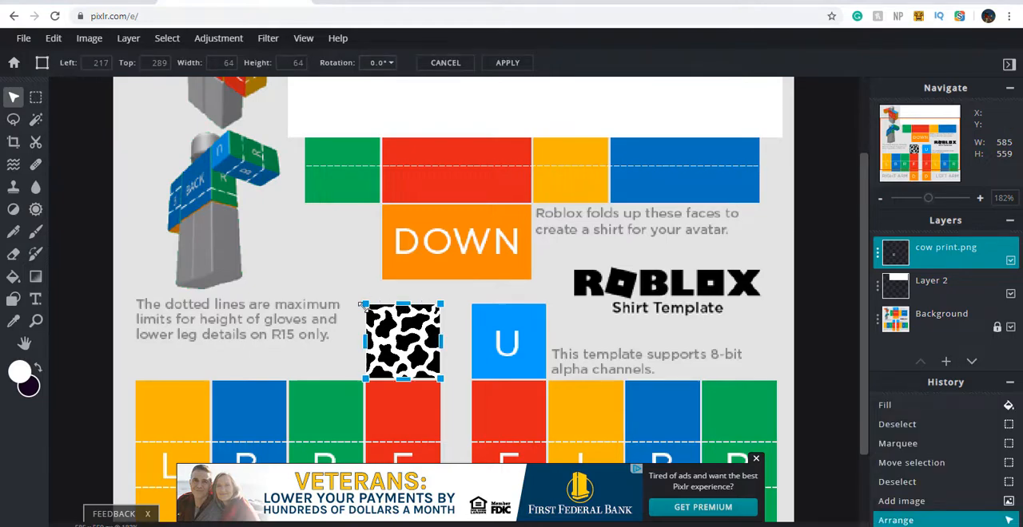
mouse_move(363, 307)
mouse_down()
mouse_move(322, 301)
mouse_move(478, 284)
mouse_move(351, 303)
mouse_move(365, 293)
mouse_move(370, 313)
mouse_move(355, 297)
mouse_up()
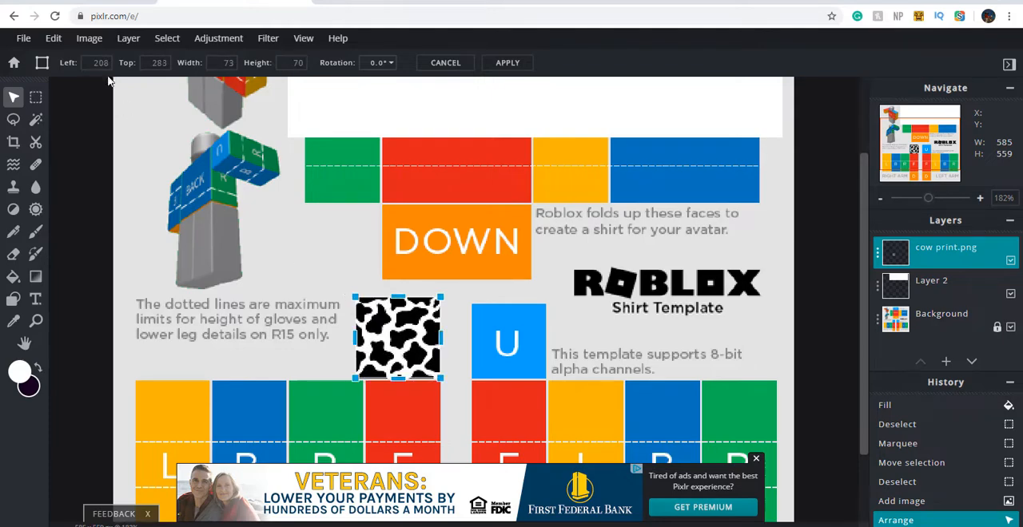
click(54, 42)
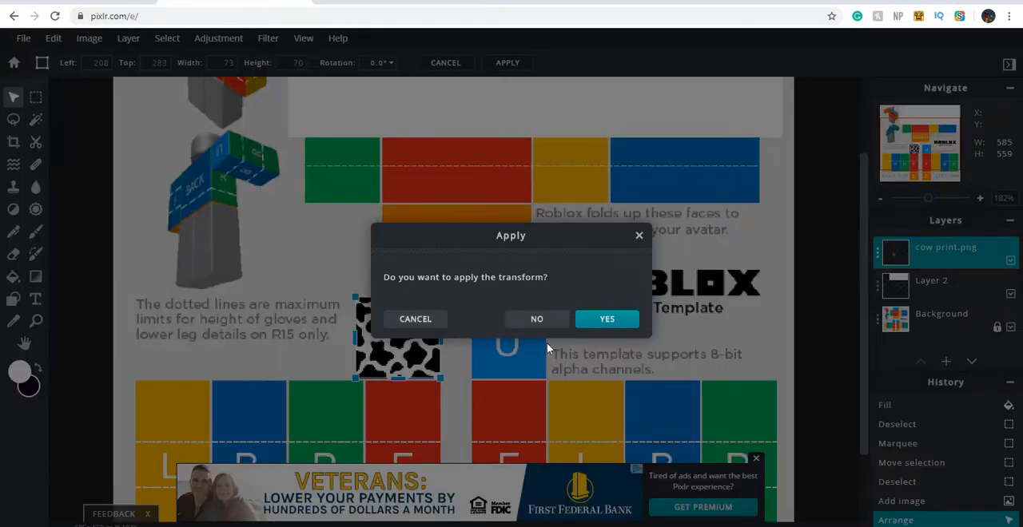
click(534, 319)
click(56, 40)
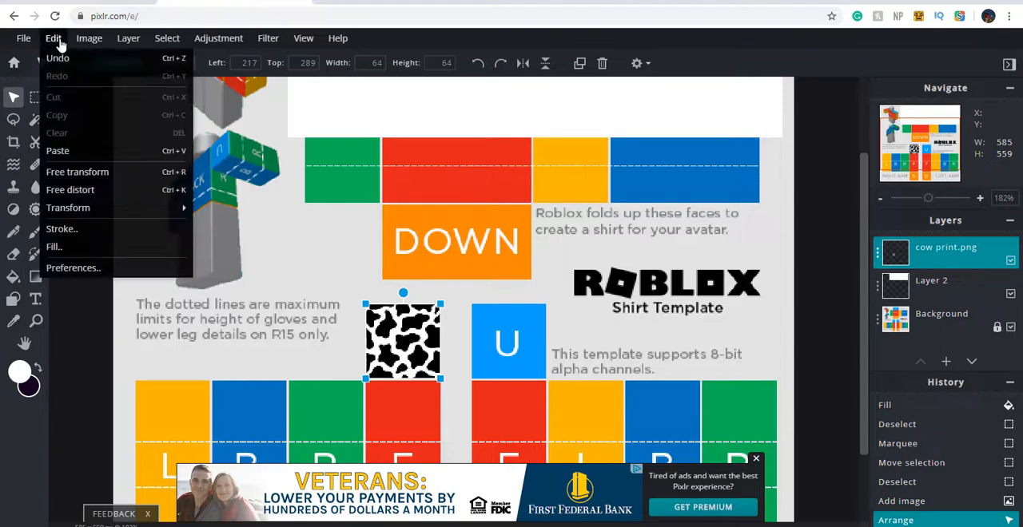
click(82, 172)
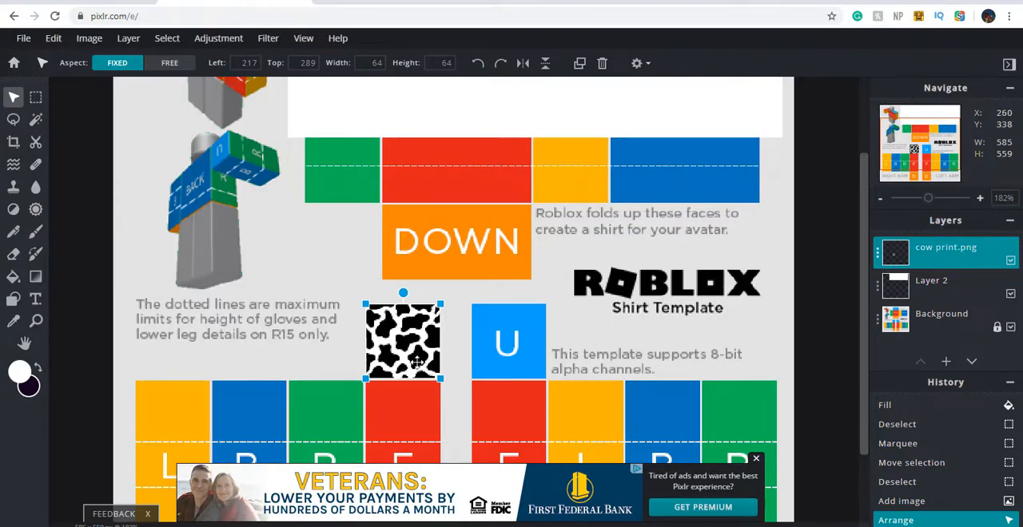
Delete the cow print layer
key(Delete)
key(ctrl+0)
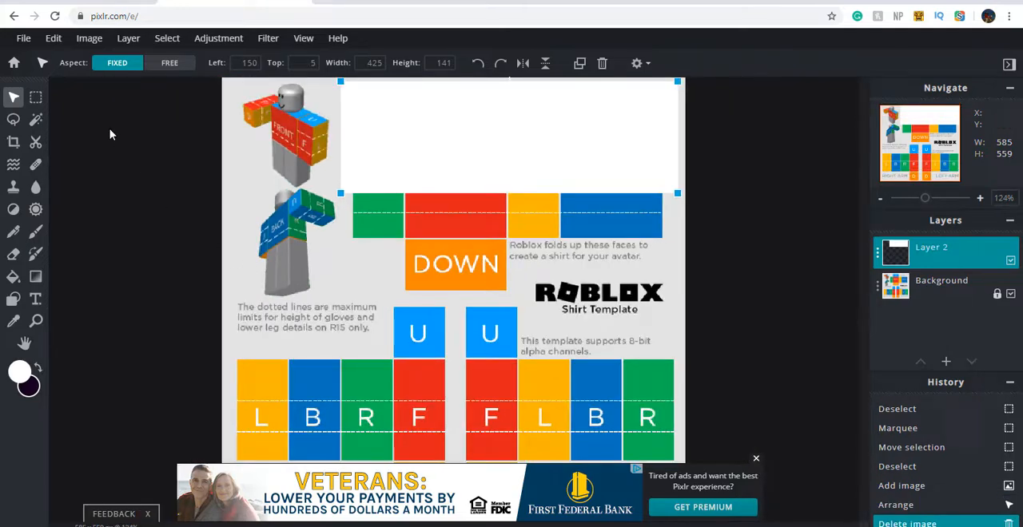
Marquee-select an area about 571 by 121 px across the U panels and upper arm panels and fill it with white
click(35, 98)
drag(299, 300, 612, 369)
scroll(471, 369, up, 3)
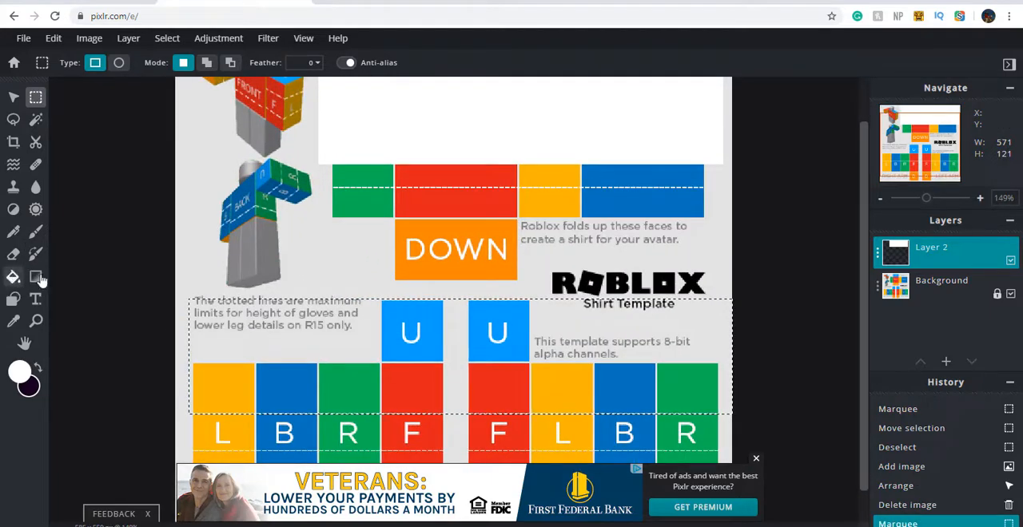
click(12, 277)
click(352, 352)
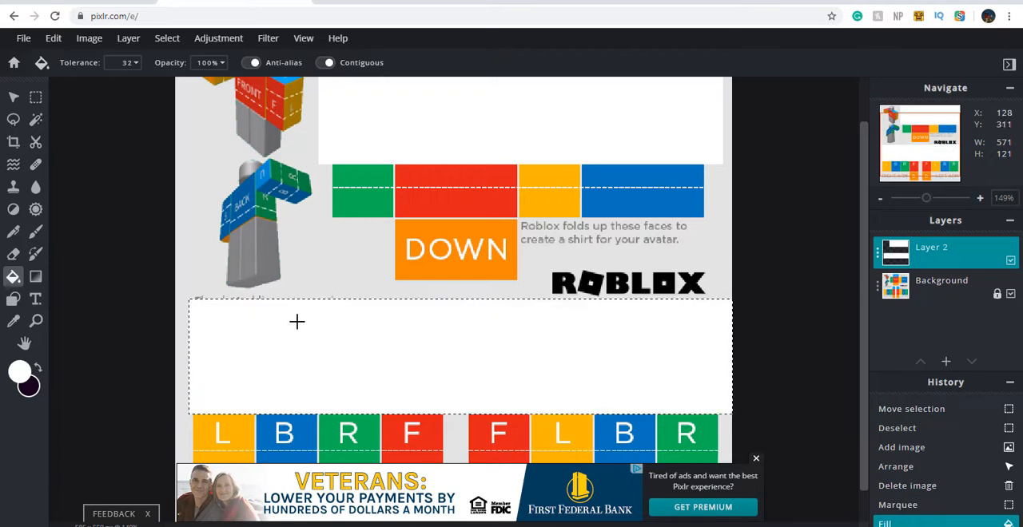
Deselect the filled area across the arms
click(35, 97)
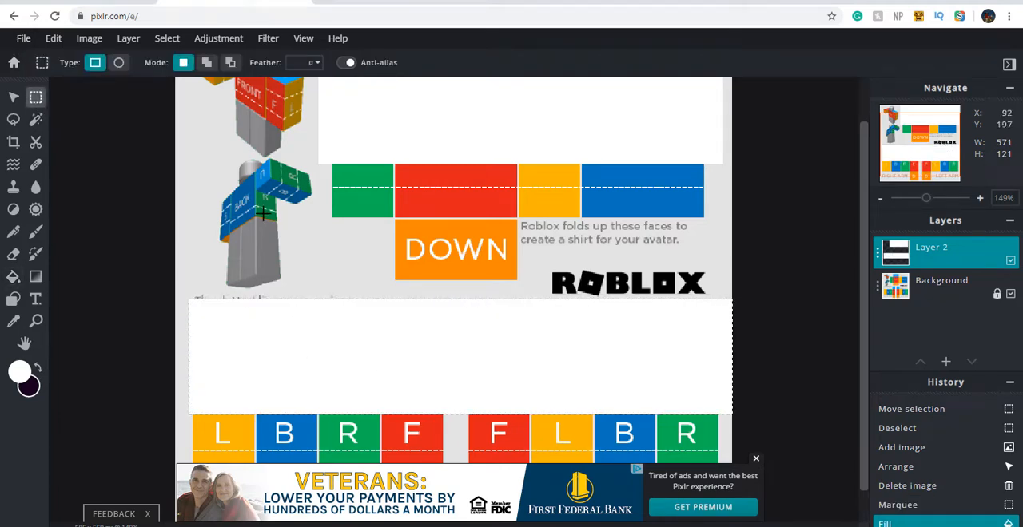
right_click(269, 219)
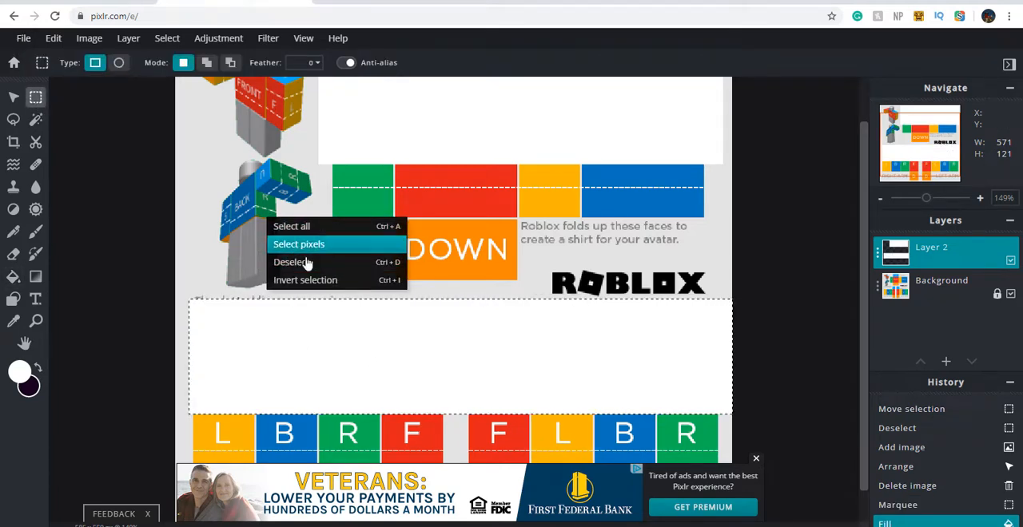
click(304, 263)
scroll(342, 253, down, 2)
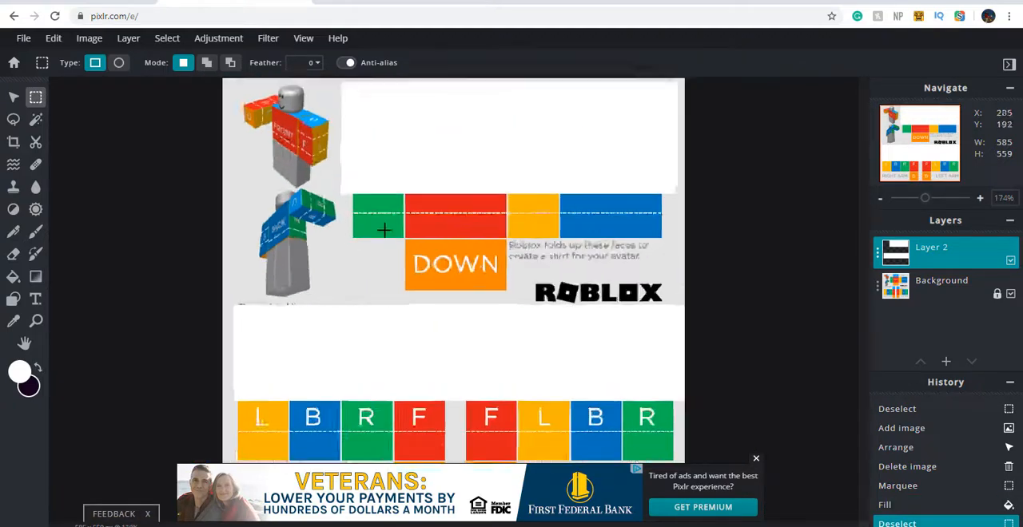
scroll(312, 197, down, 3)
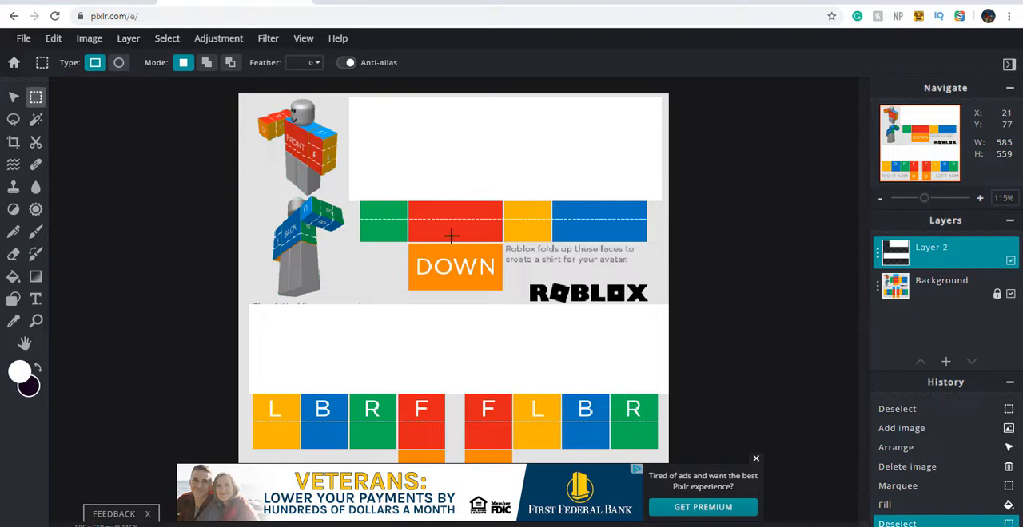
scroll(455, 230, up, 2)
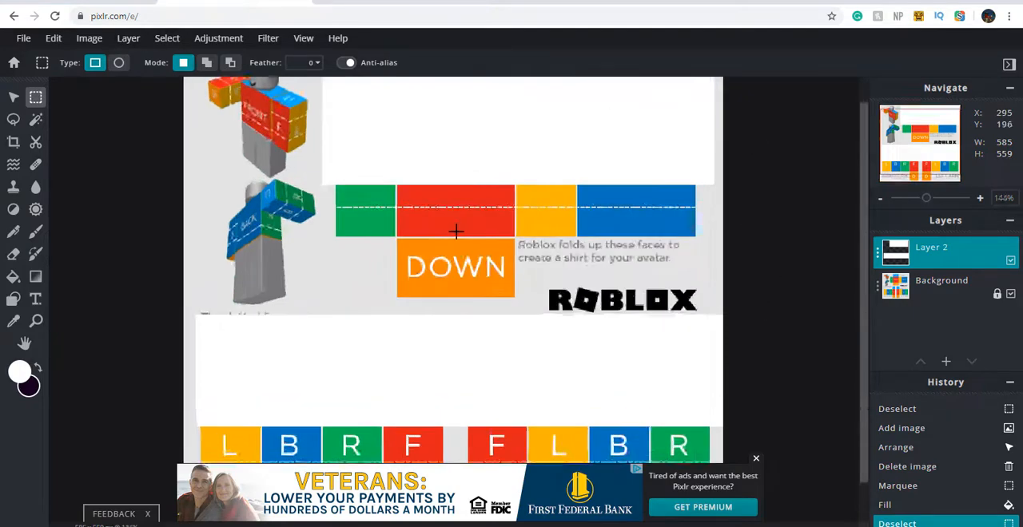
Open a new browser tab and run a Google Images search for "hello kitty kawaii transparent png"
scroll(455, 231, down, 4)
scroll(475, 235, up, 3)
scroll(475, 235, up, 2)
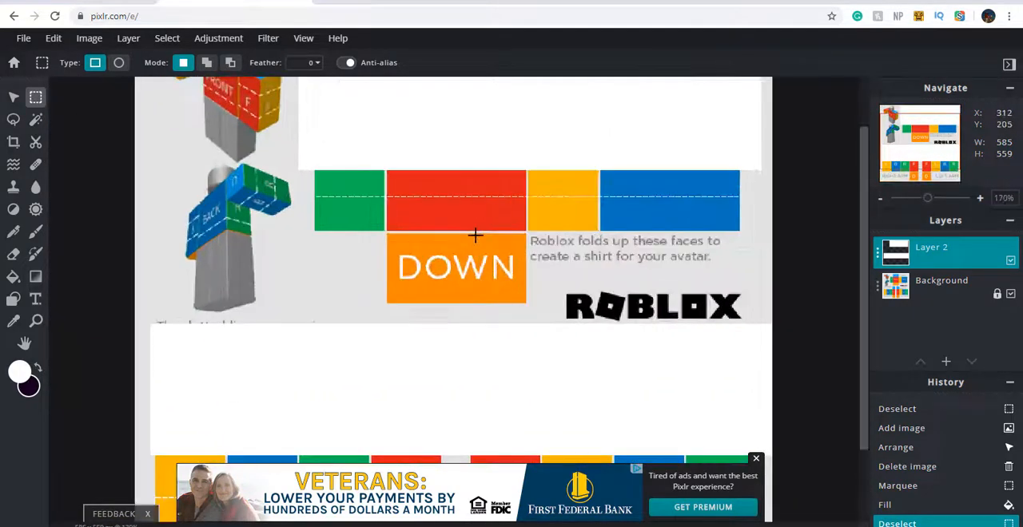
click(325, 3)
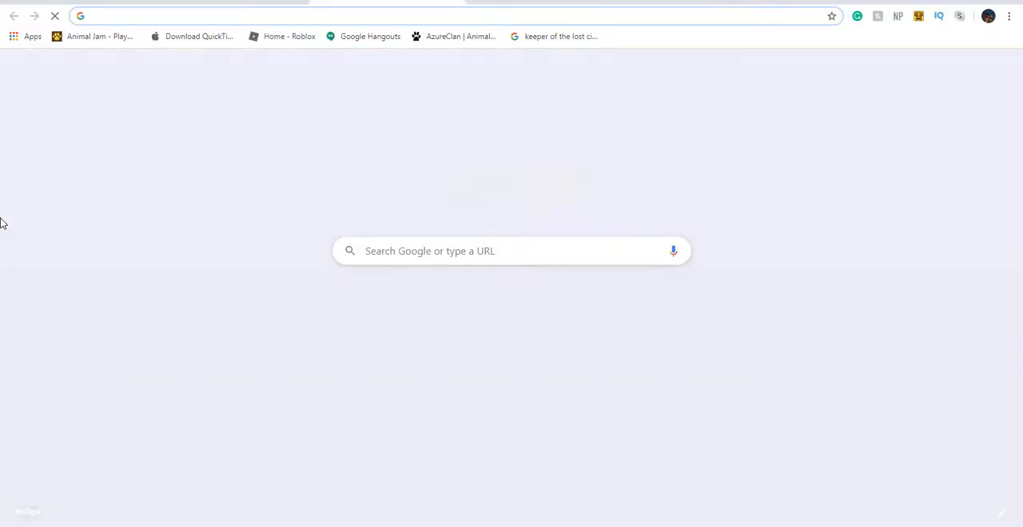
text(hello kit)
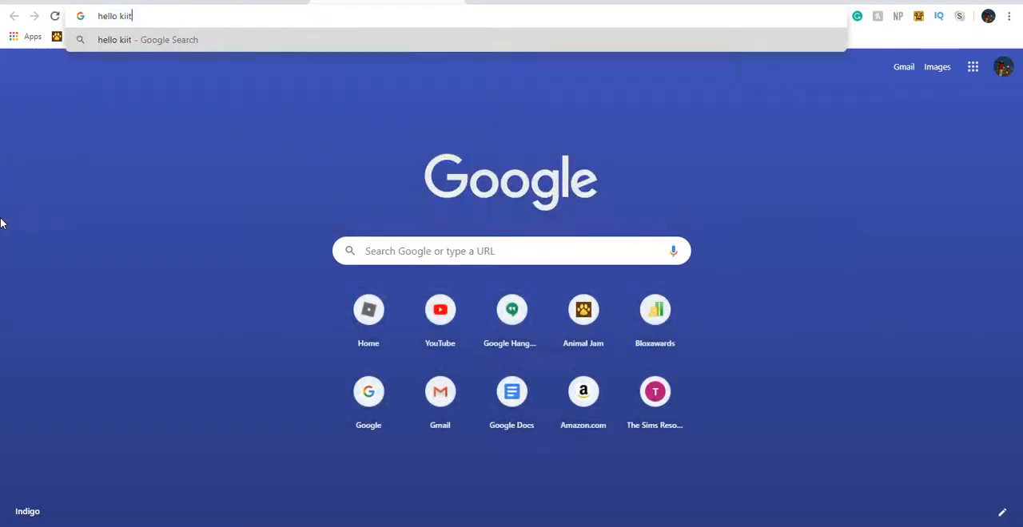
key(Down)
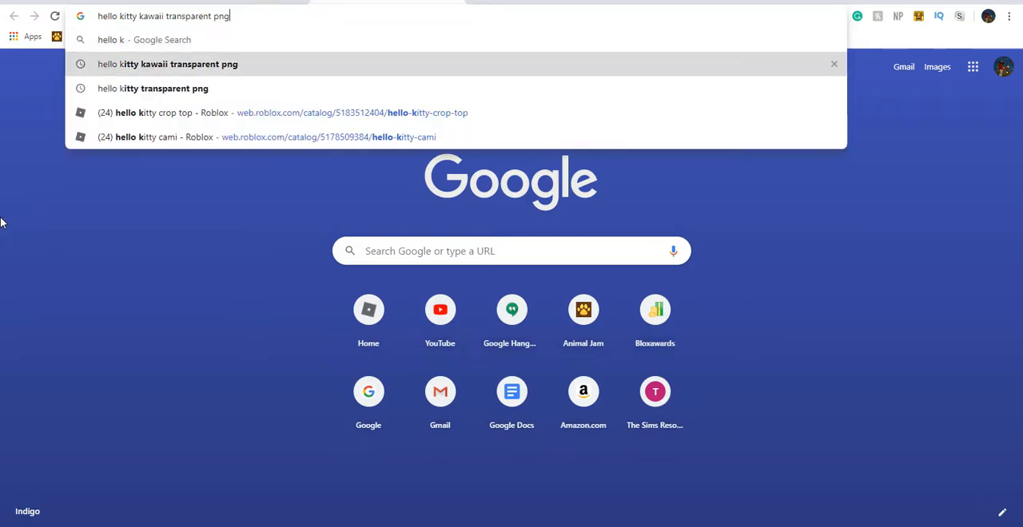
key(Return)
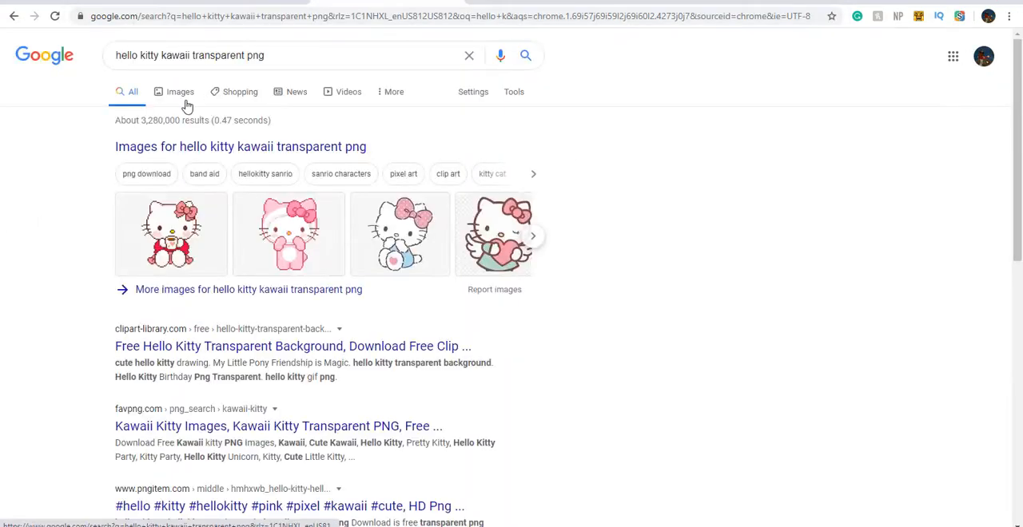
click(184, 101)
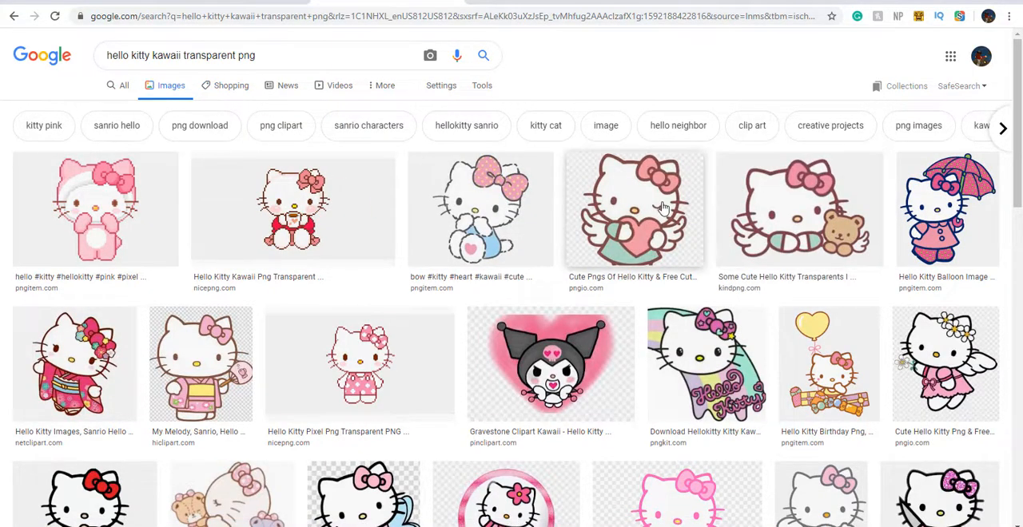
Preview the winking Hello Kitty holding a heart and the pixel Hello Kitty in pink overalls, closing each preview
click(582, 176)
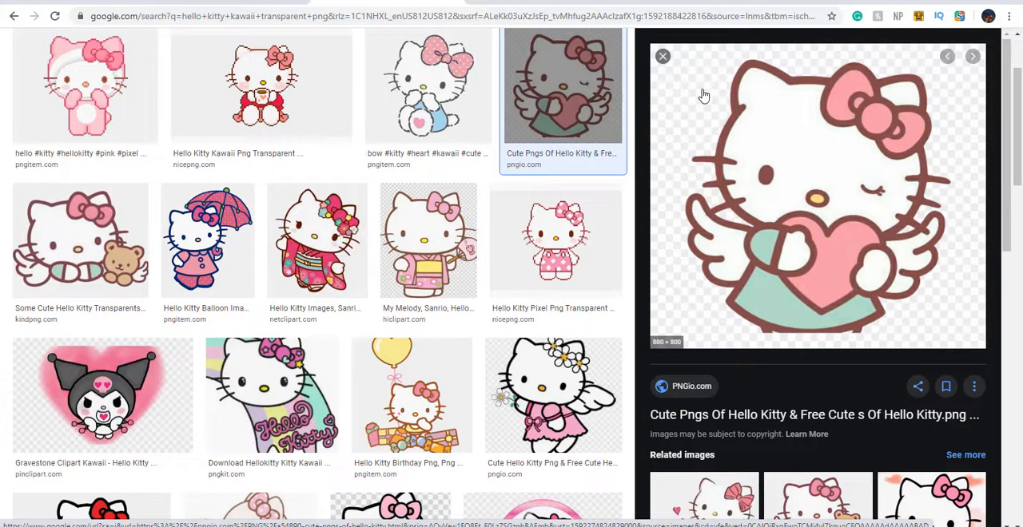
drag(682, 106, 676, 142)
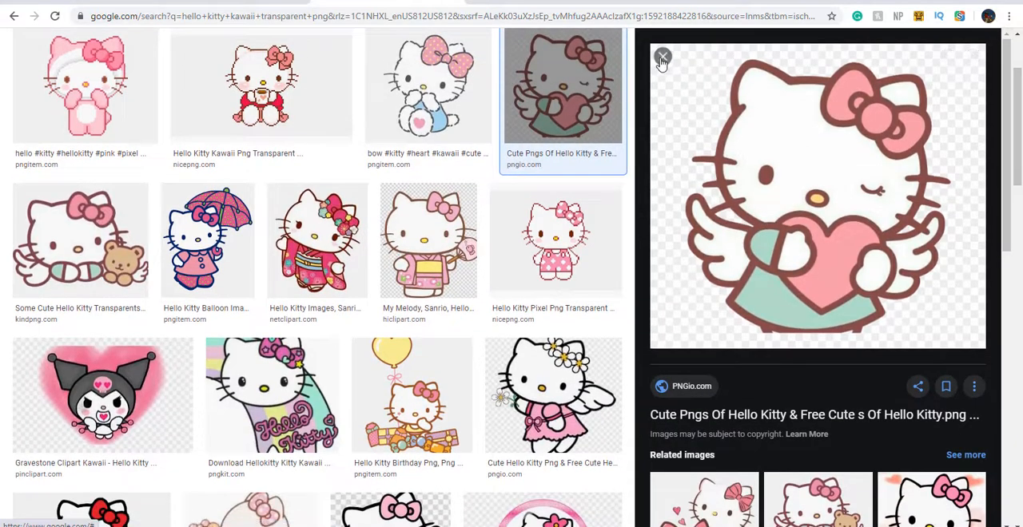
click(662, 56)
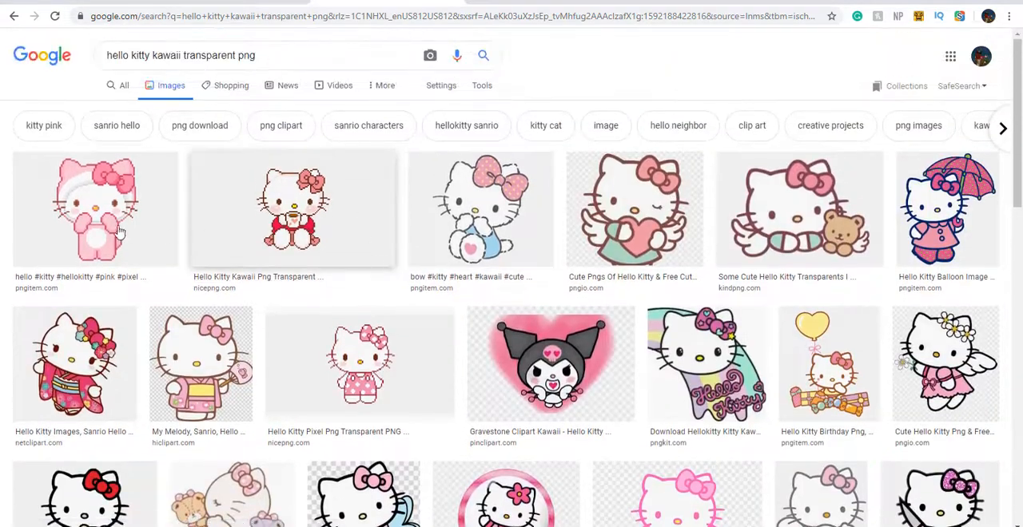
click(342, 342)
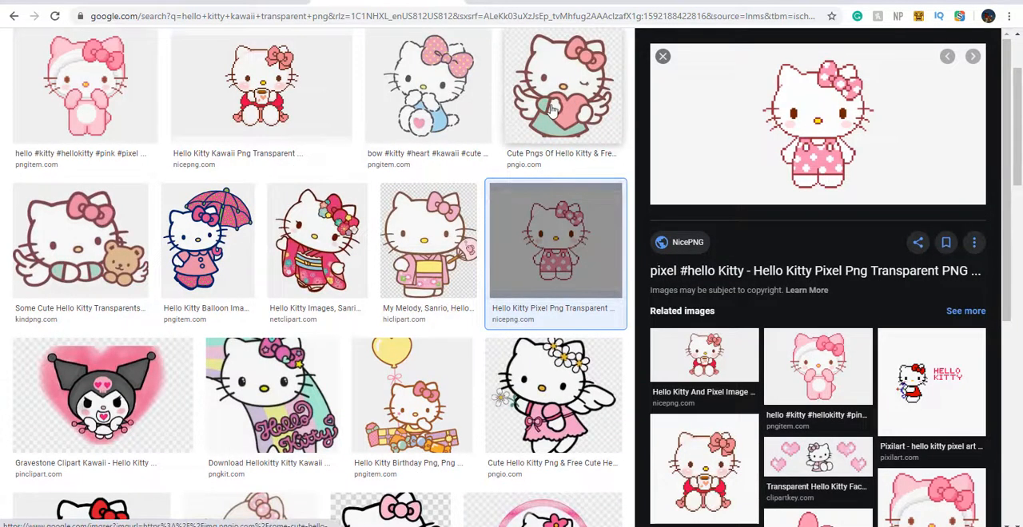
click(664, 57)
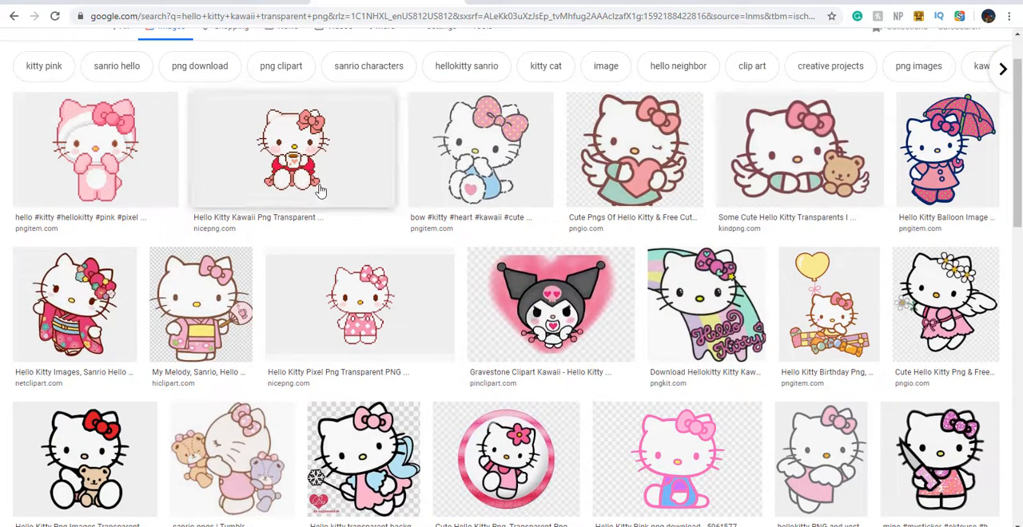
Save the pink hooded pixel Hello Kitty image as "cute hello kitty" PNG in the Roblox Clothing Essentials folder
click(135, 170)
right_click(788, 182)
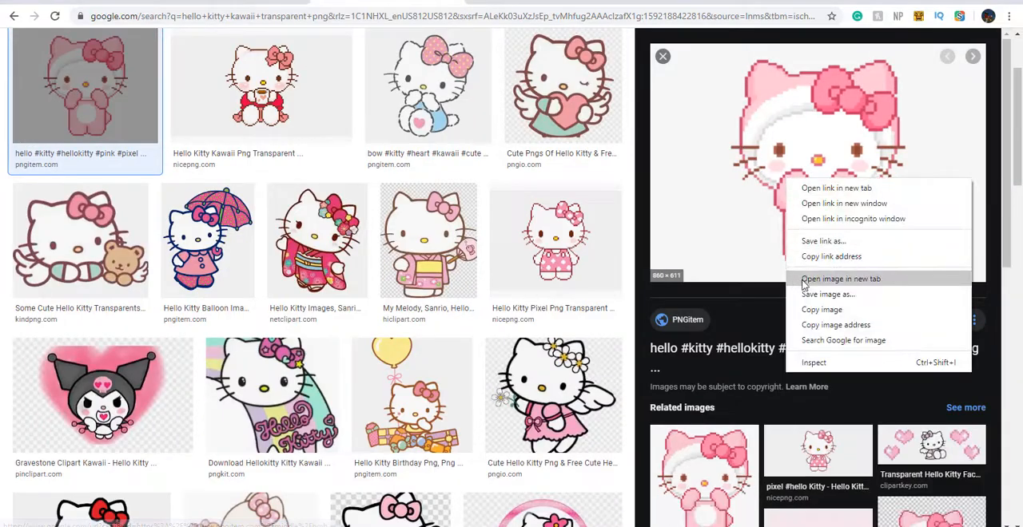
click(814, 292)
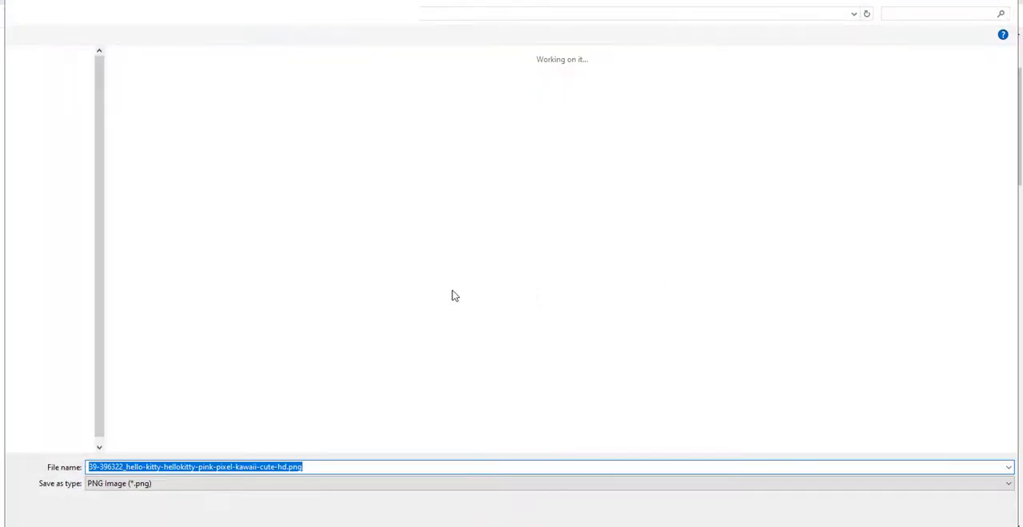
text(cute hello kitty)
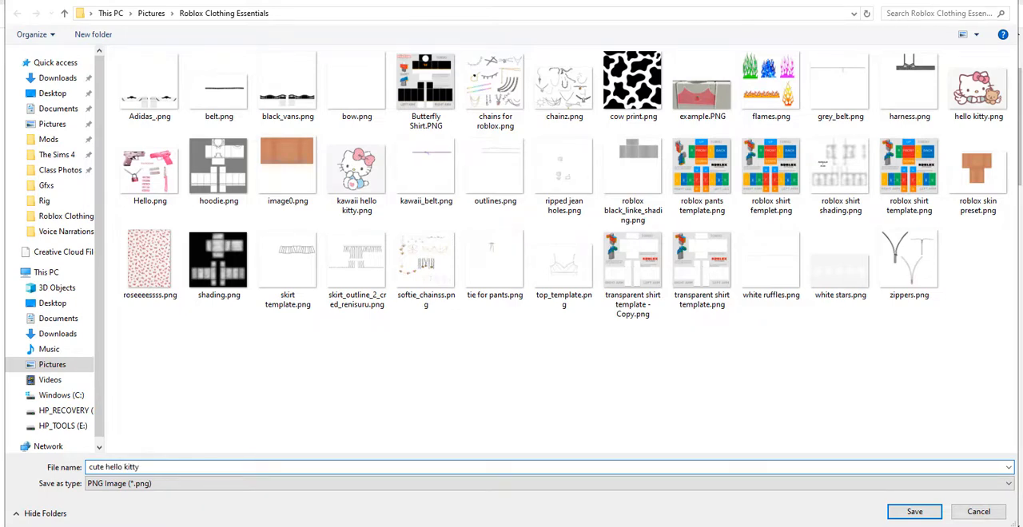
key(Return)
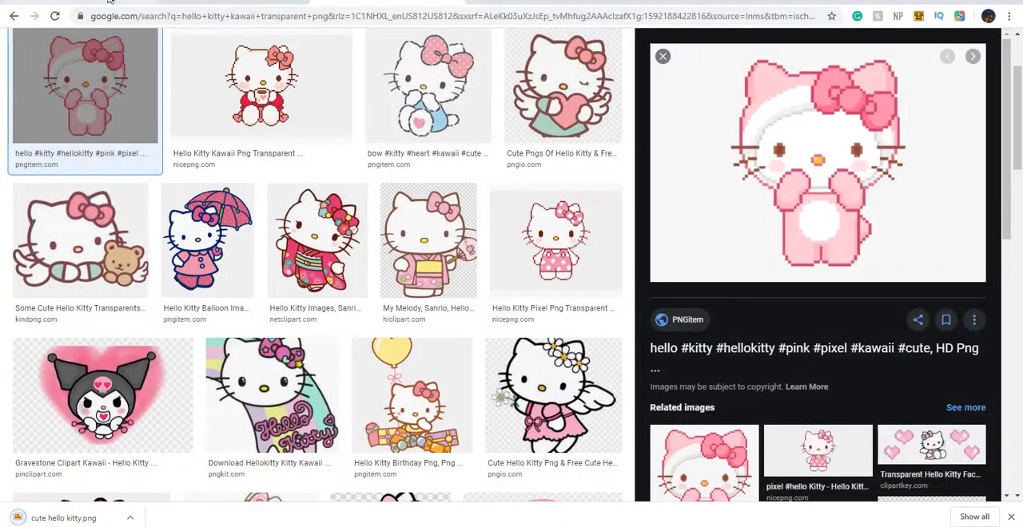
Switch back to Pixlr E with the shirt template
click(240, 2)
scroll(306, 331, down, 4)
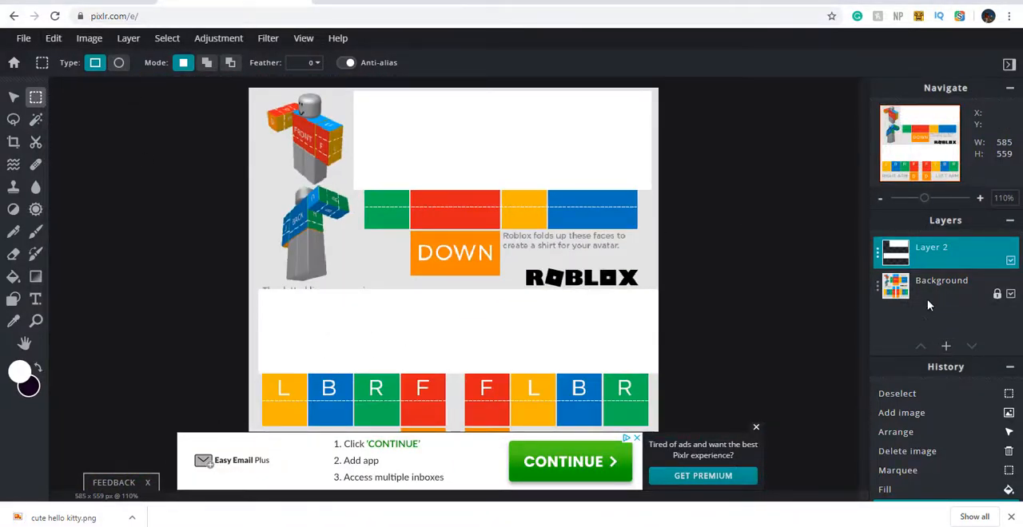
click(946, 347)
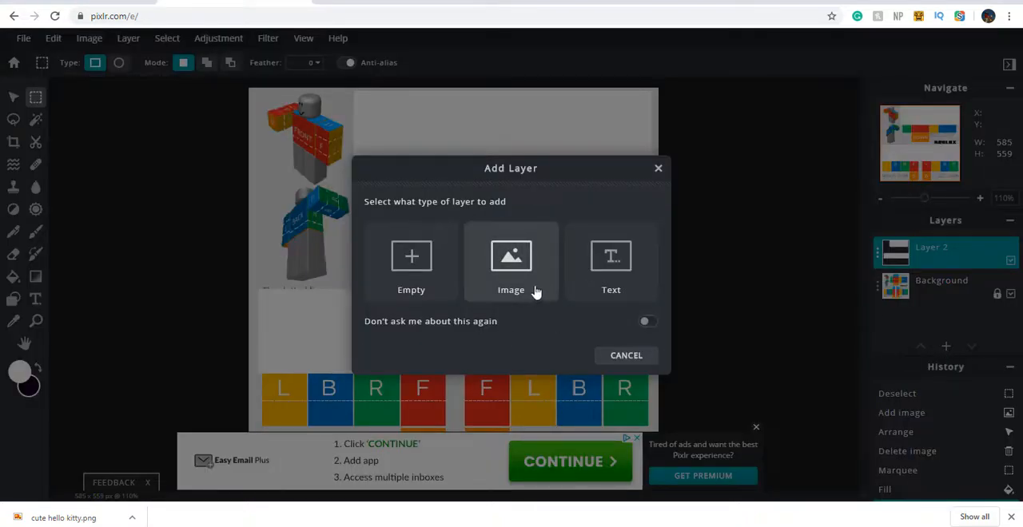
click(659, 169)
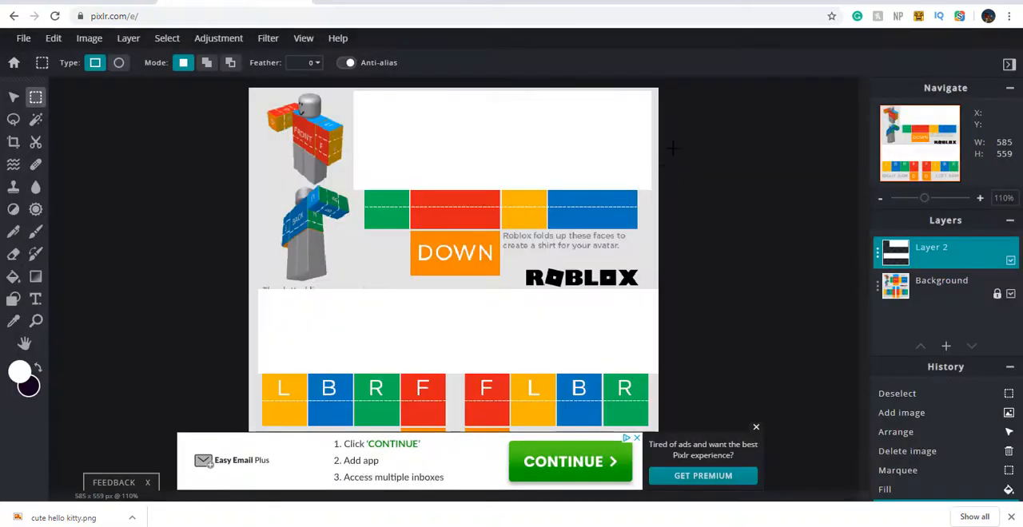
click(130, 40)
click(267, 37)
click(724, 48)
Add the downloaded cute hello kitty.png to the current document as a layer and dismiss the downloads bar
drag(64, 518, 430, 263)
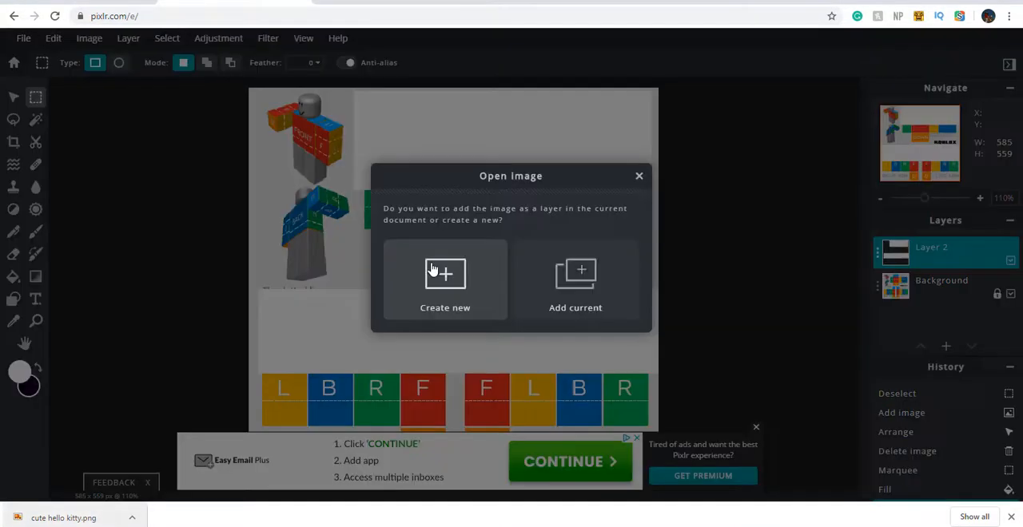
click(574, 301)
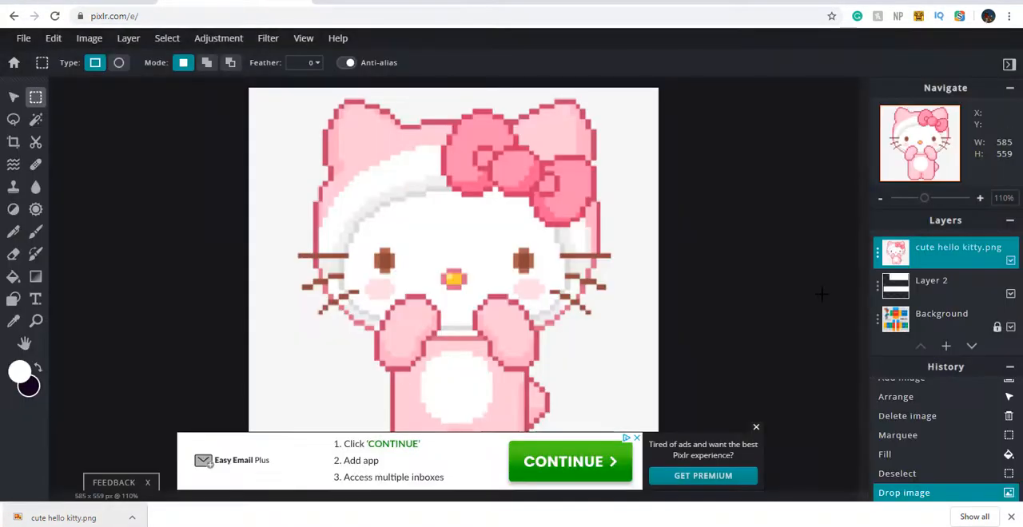
click(1009, 518)
Wand-select the light grey background around the pink Hello Kitty at tolerance 32, clear it and deselect
click(35, 119)
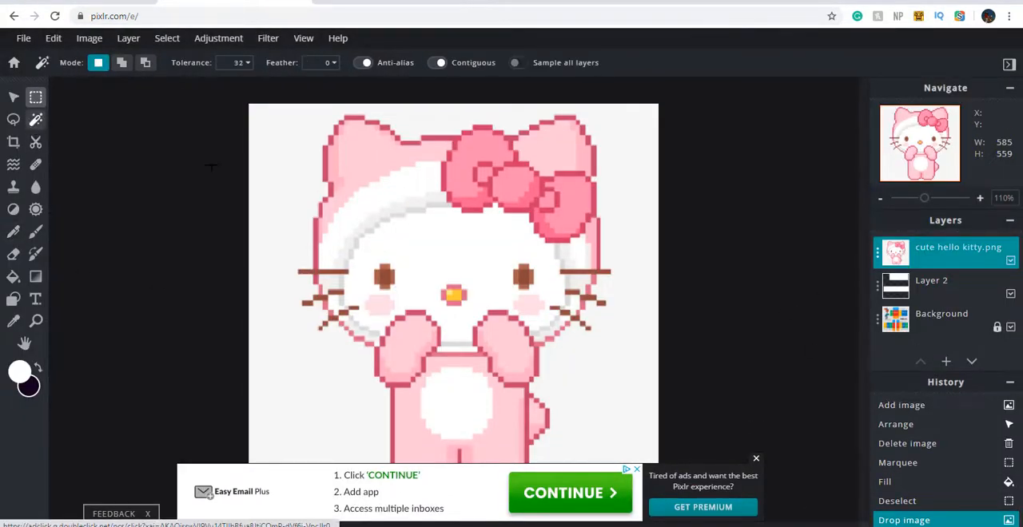
click(292, 180)
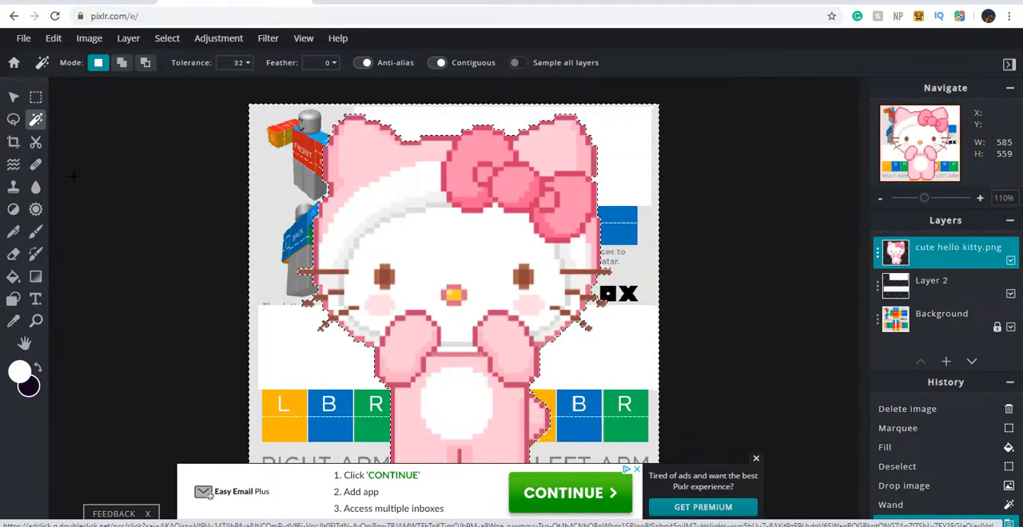
right_click(366, 240)
click(391, 283)
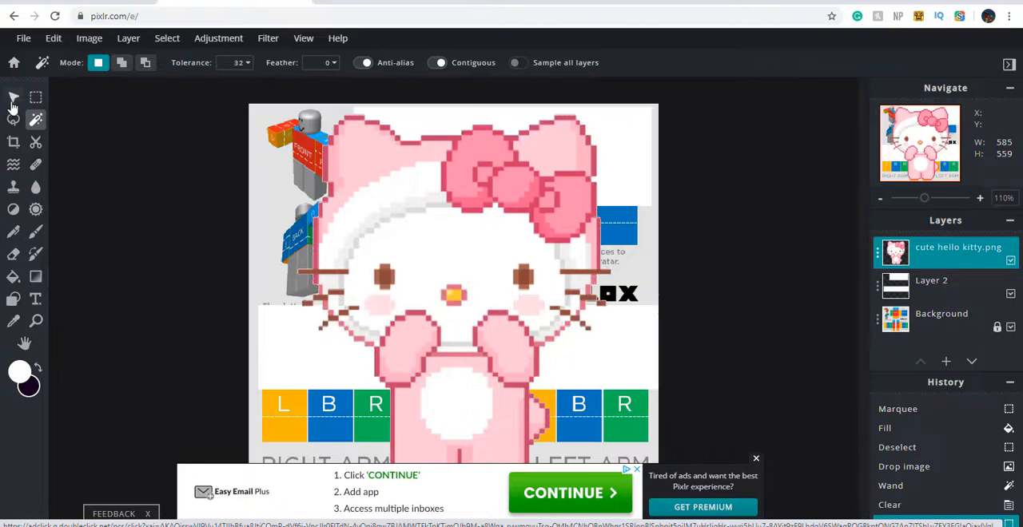
Reposition the Hello Kitty layer and scale it down proportionally to about 408 by 290 px
click(13, 97)
drag(459, 340, 246, 167)
drag(483, 274, 538, 379)
drag(463, 306, 493, 341)
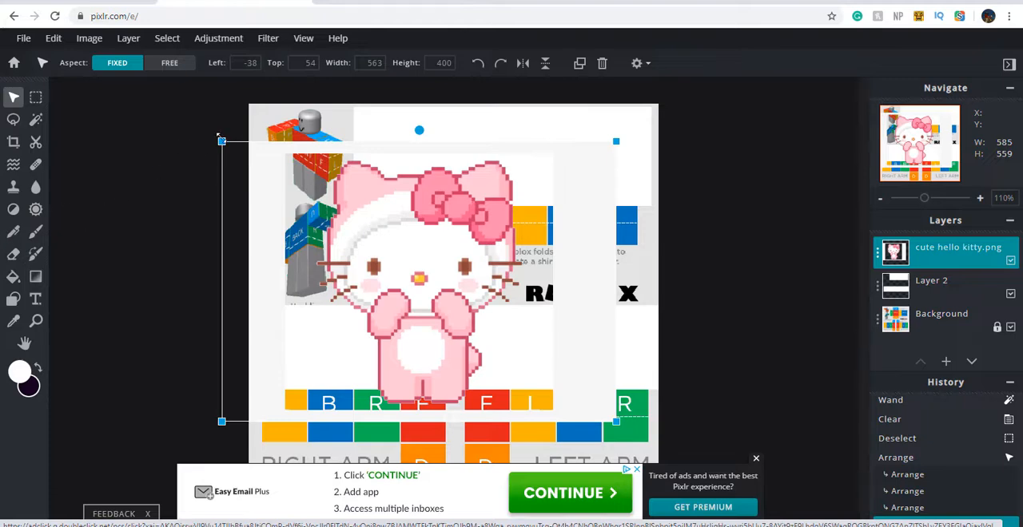
drag(218, 136, 330, 218)
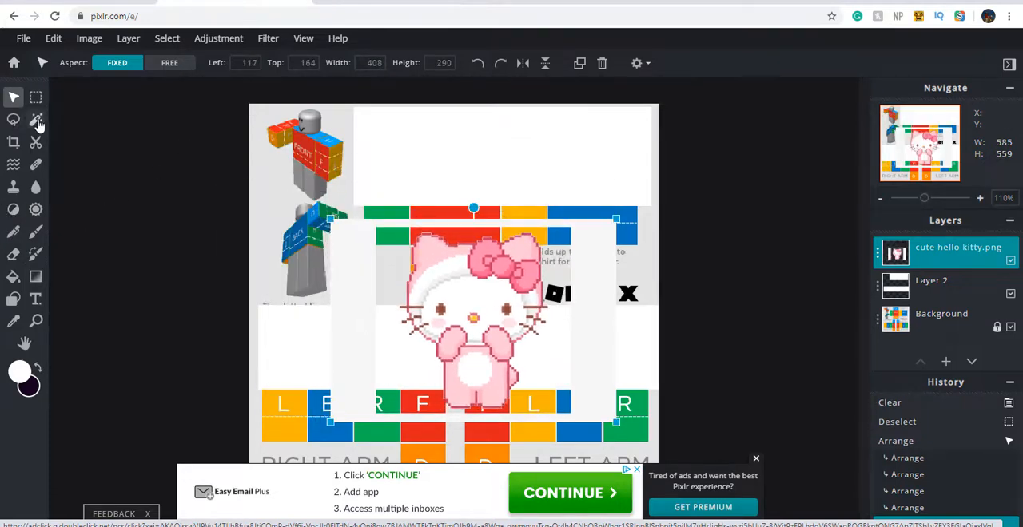
Wand-select the leftover light grey frame around the Hello Kitty, clear it and deselect
click(348, 324)
key(Delete)
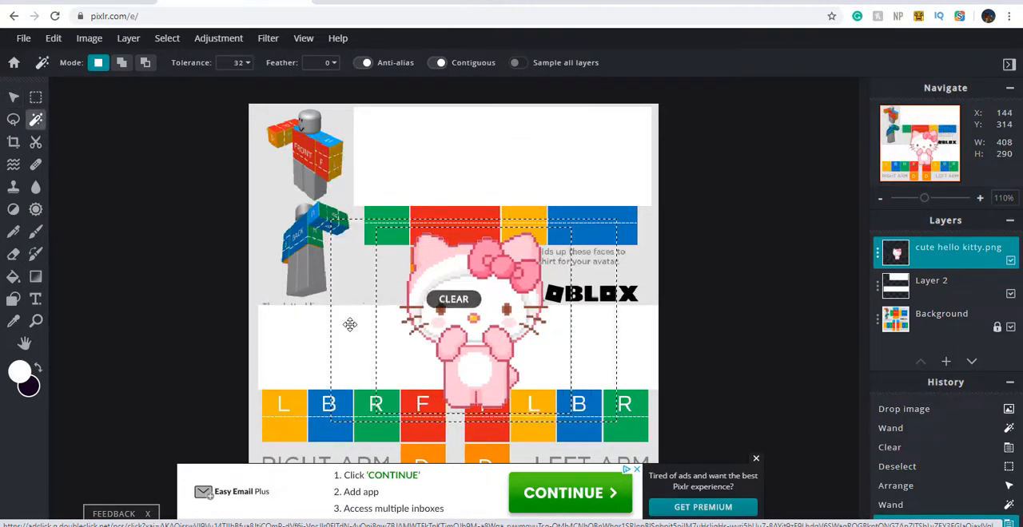
right_click(350, 327)
click(369, 374)
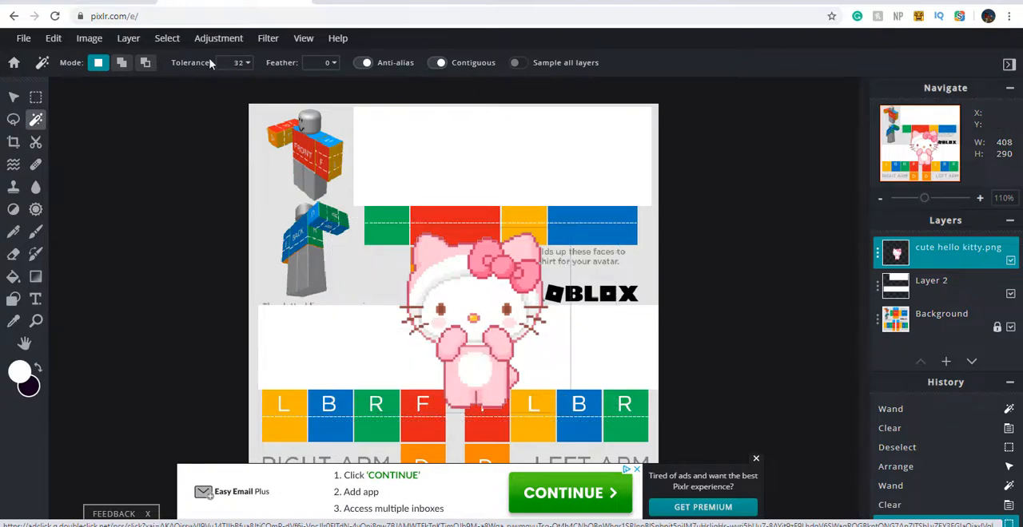
Scale the Hello Kitty to about 81 by 78 px and place it on the white front torso area
click(12, 98)
drag(480, 328, 507, 224)
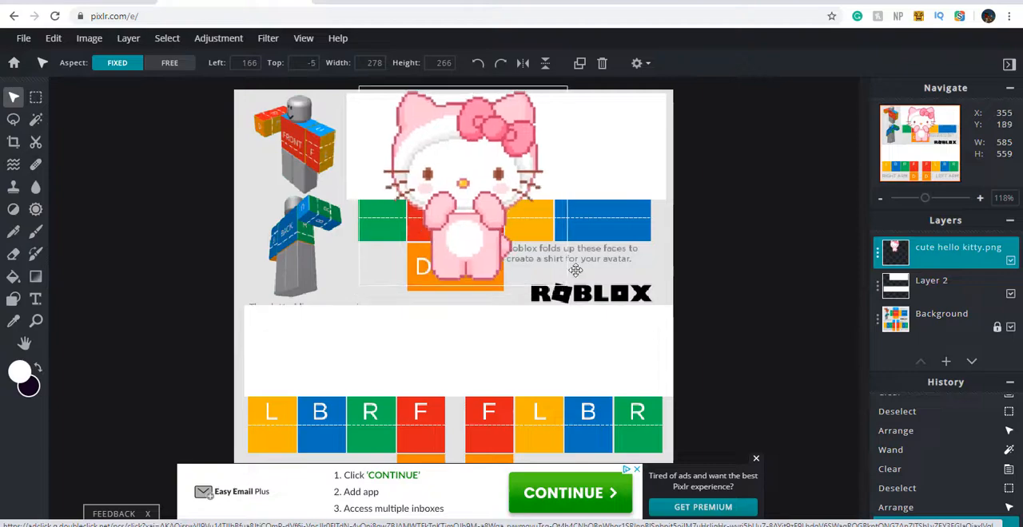
drag(568, 286, 417, 153)
scroll(847, 286, up, 1)
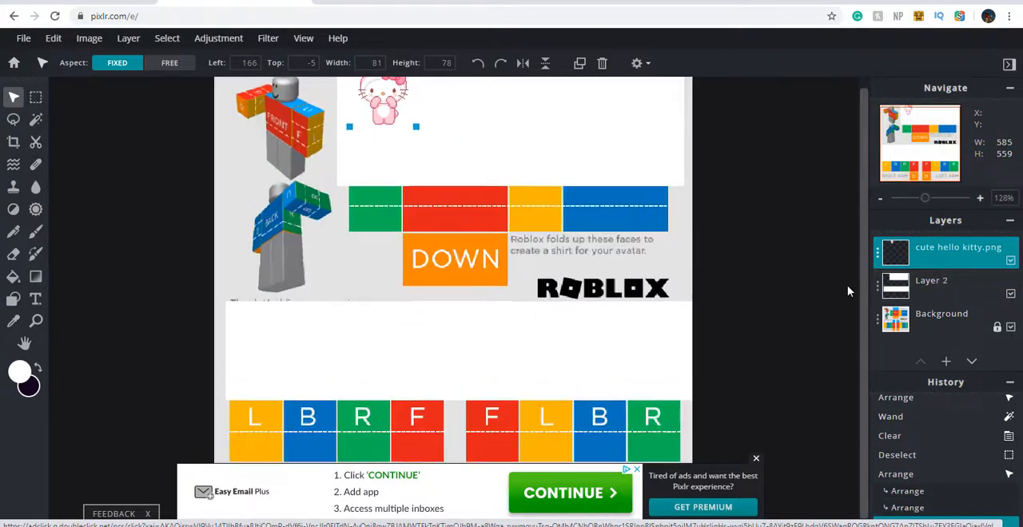
drag(861, 285, 843, 224)
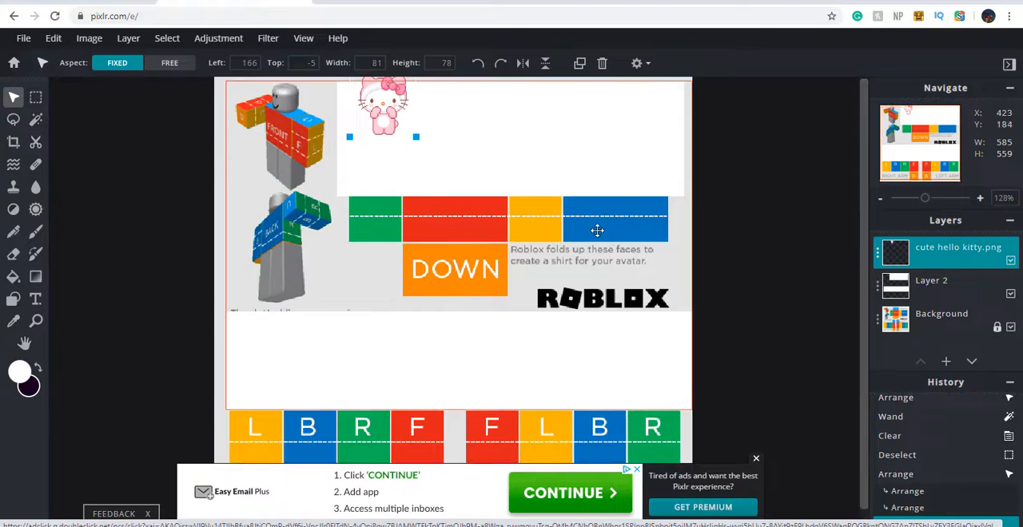
drag(379, 113, 450, 170)
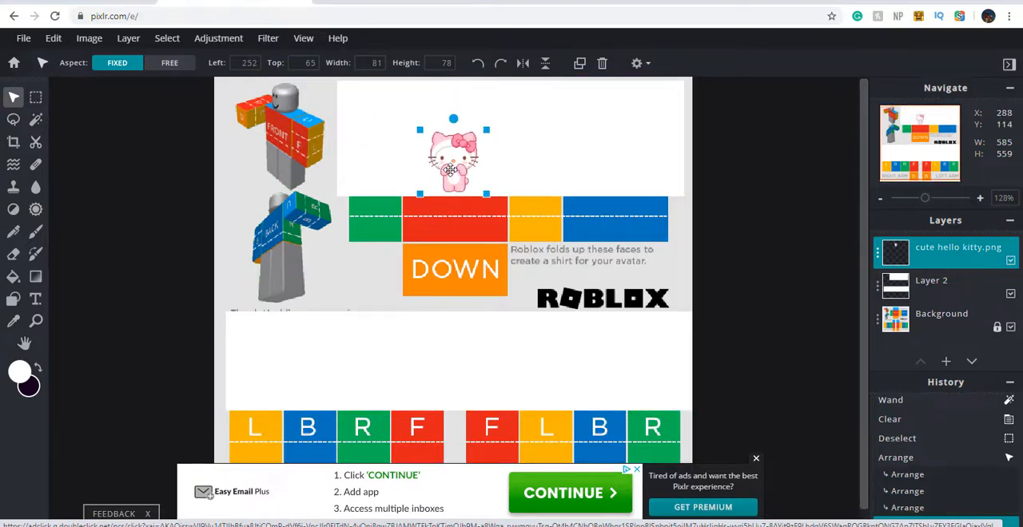
drag(422, 134, 425, 136)
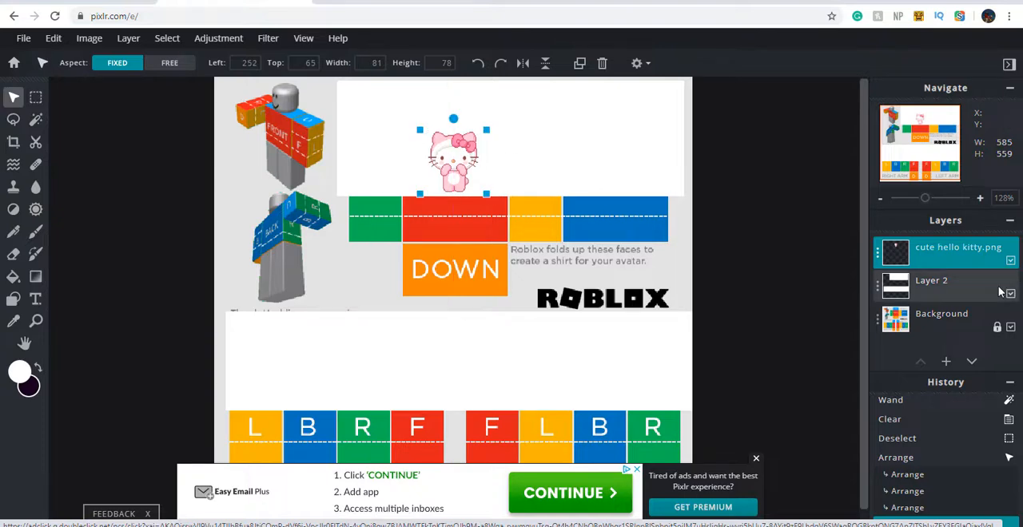
Wand-select the grey area of the Background layer at tolerance 32 to check the Hello Kitty against the torso outlines, and deselect
click(932, 317)
click(35, 120)
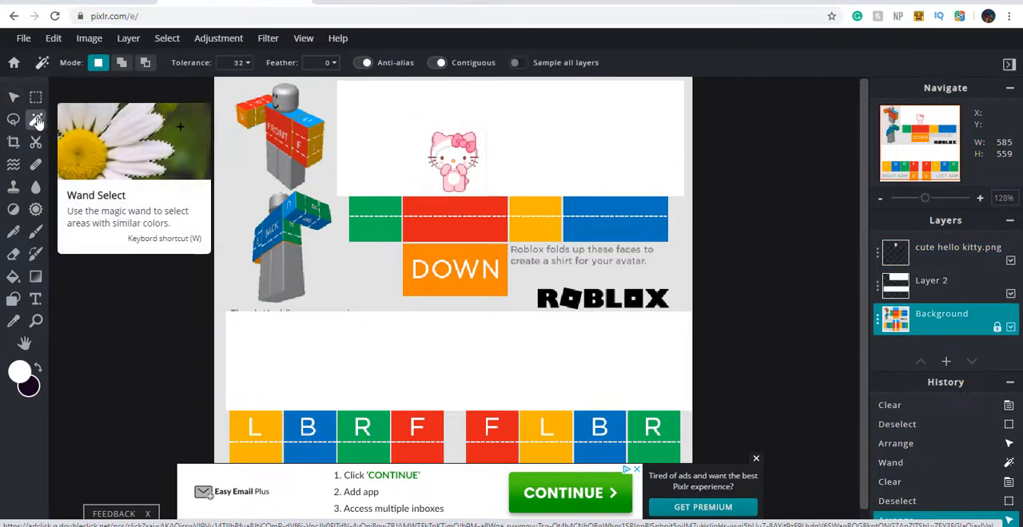
click(497, 297)
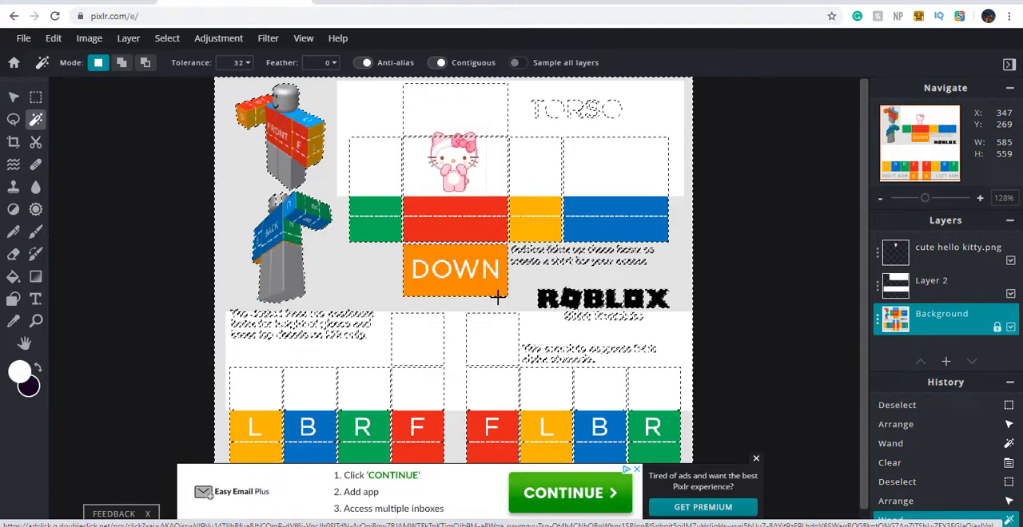
scroll(459, 221, up, 2)
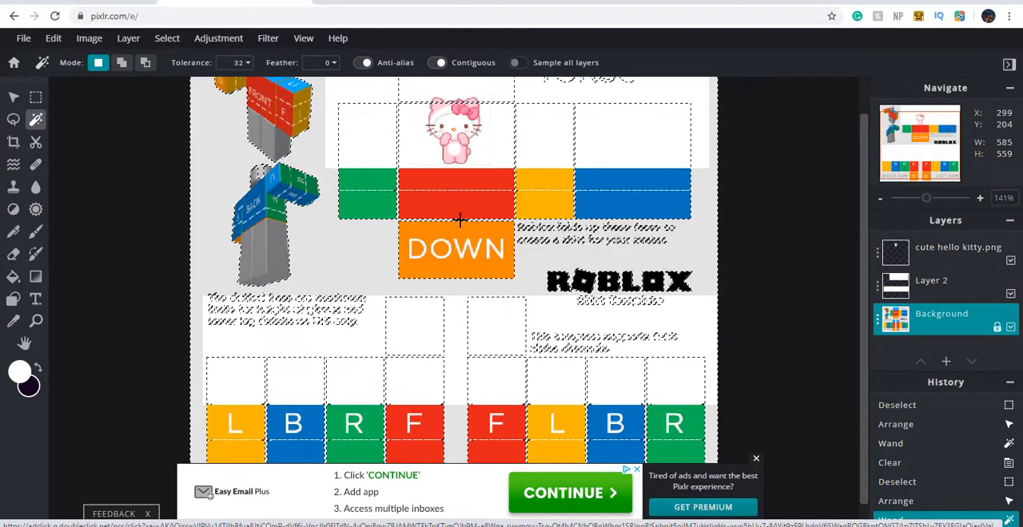
click(13, 97)
right_click(627, 258)
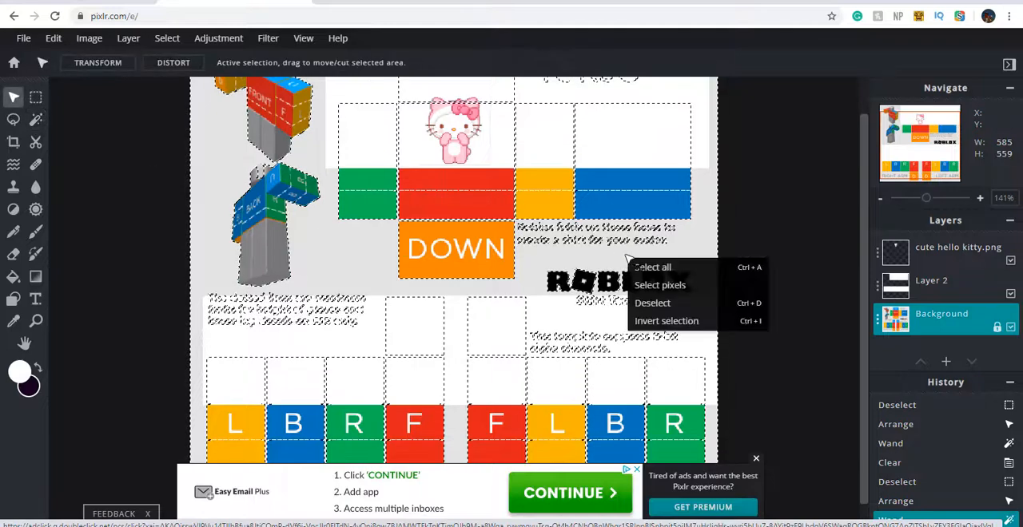
click(652, 303)
Scale the Hello Kitty down proportionally to about 47 by 45 px and place it on the white front torso area
drag(473, 133, 283, 222)
scroll(342, 238, up, 4)
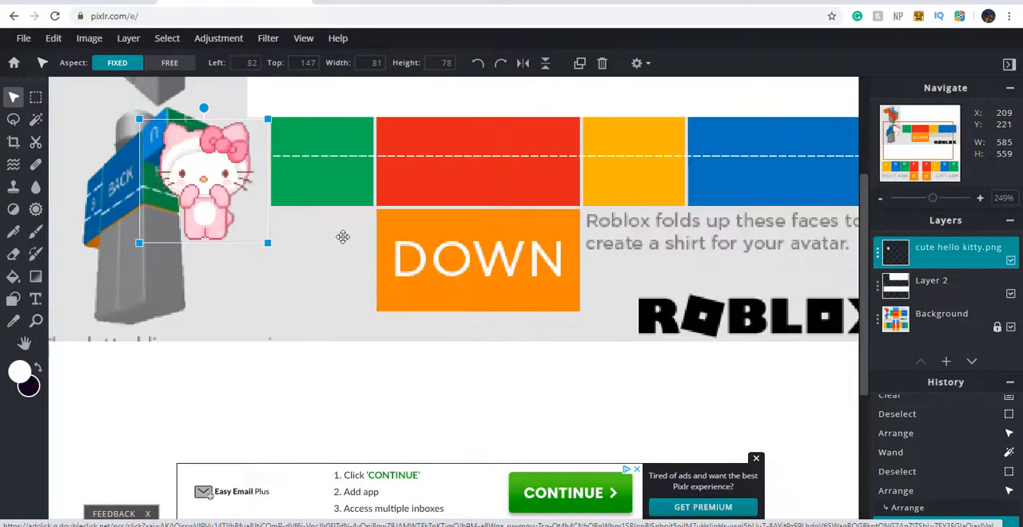
scroll(342, 237, up, 3)
scroll(248, 251, down, 1)
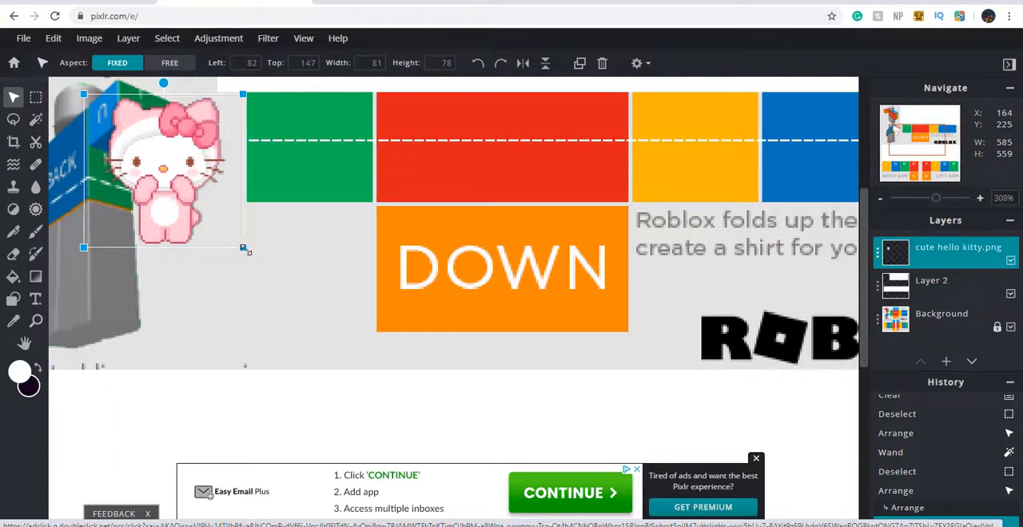
drag(243, 249, 177, 182)
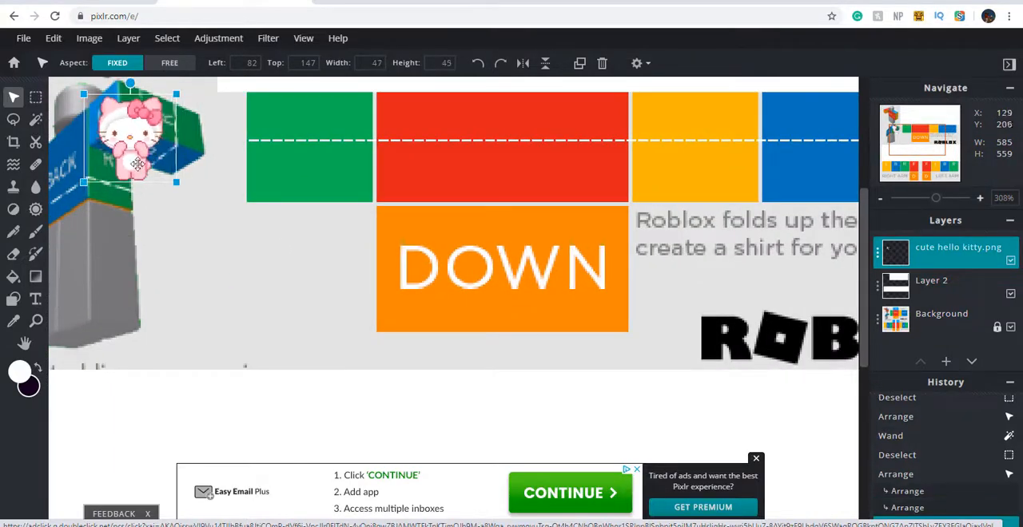
drag(113, 142, 303, 160)
scroll(318, 165, down, 6)
drag(369, 186, 467, 111)
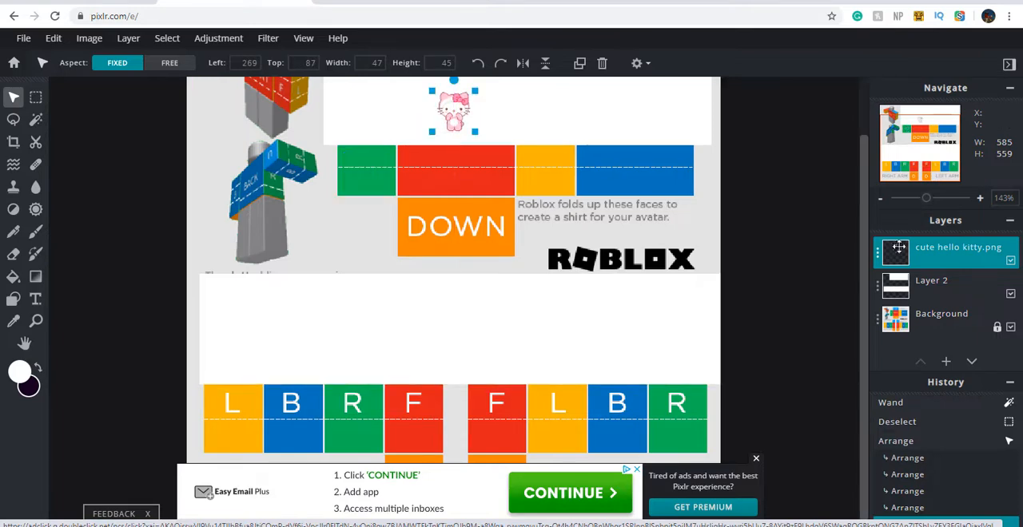
Wand-select the Background's grey area again to check the smaller Hello Kitty's position within the front torso outline, and deselect
drag(864, 245, 784, 178)
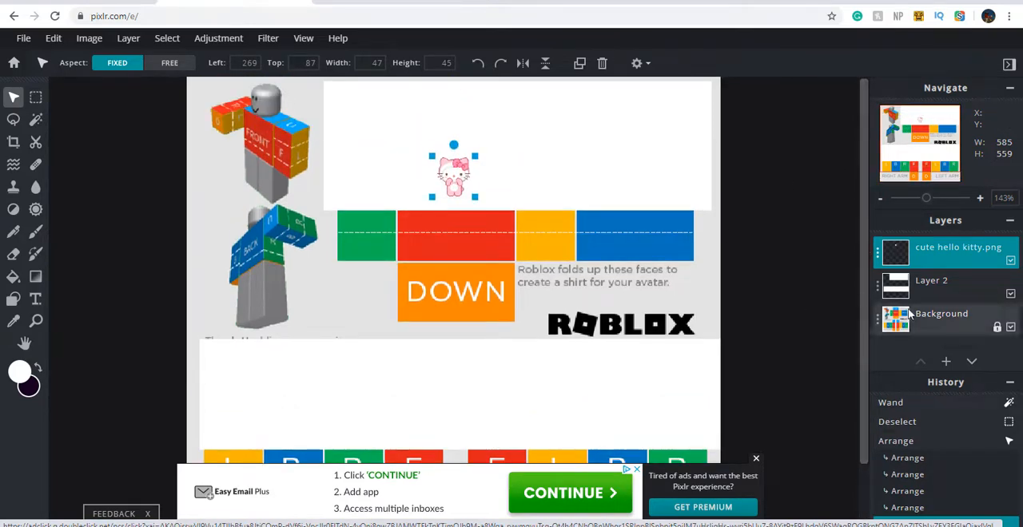
click(910, 316)
click(36, 120)
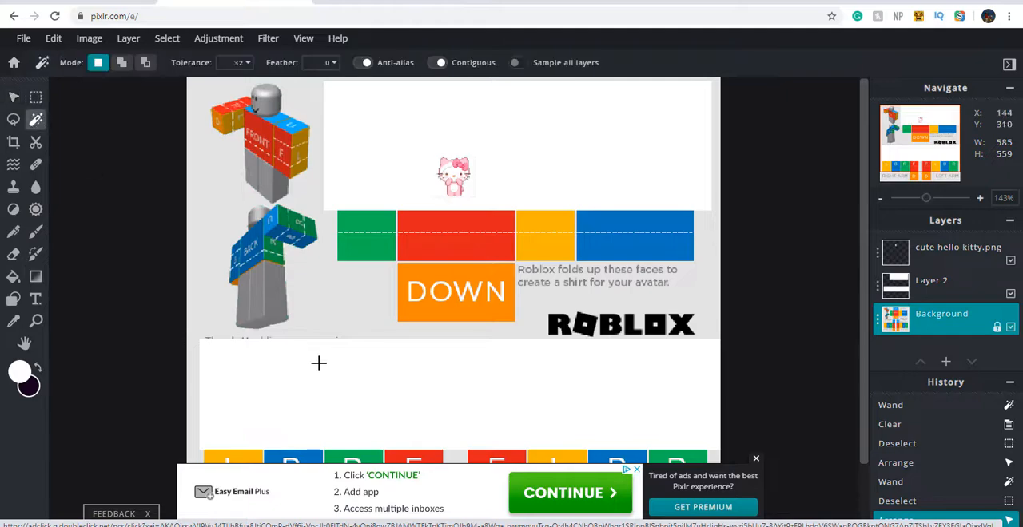
click(330, 323)
scroll(337, 324, up, 4)
scroll(340, 321, down, 3)
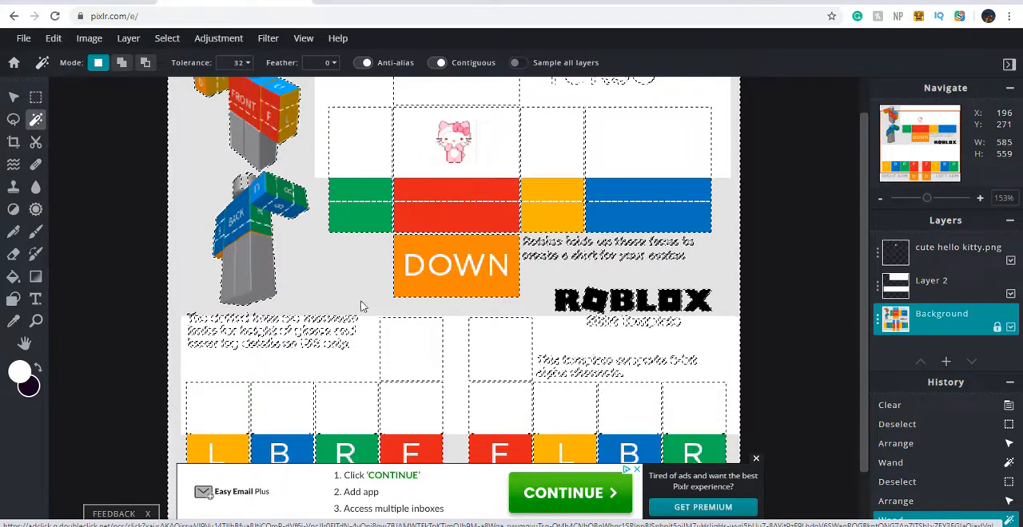
right_click(360, 300)
click(396, 347)
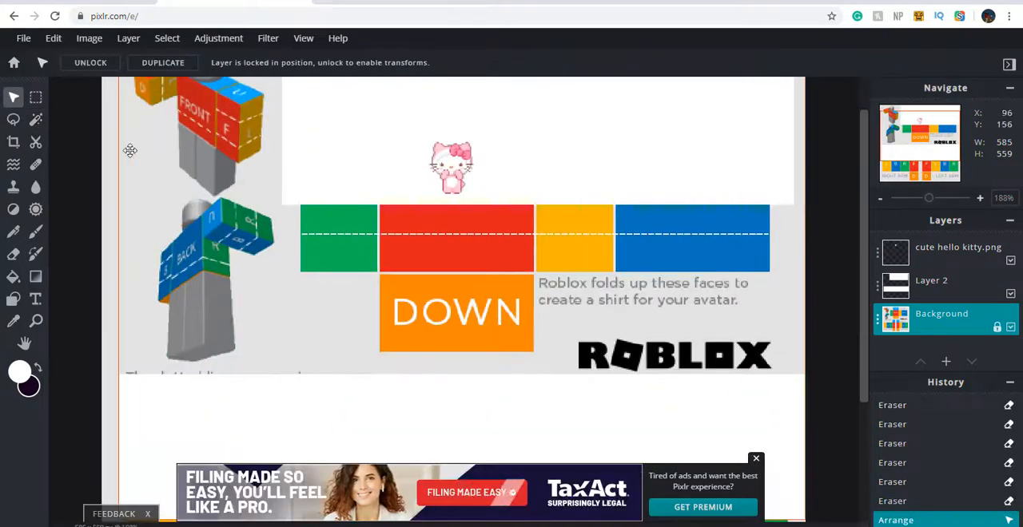
Outline the template panels once more with a wand selection on the Background to examine the front torso's top edge, and deselect
key(w)
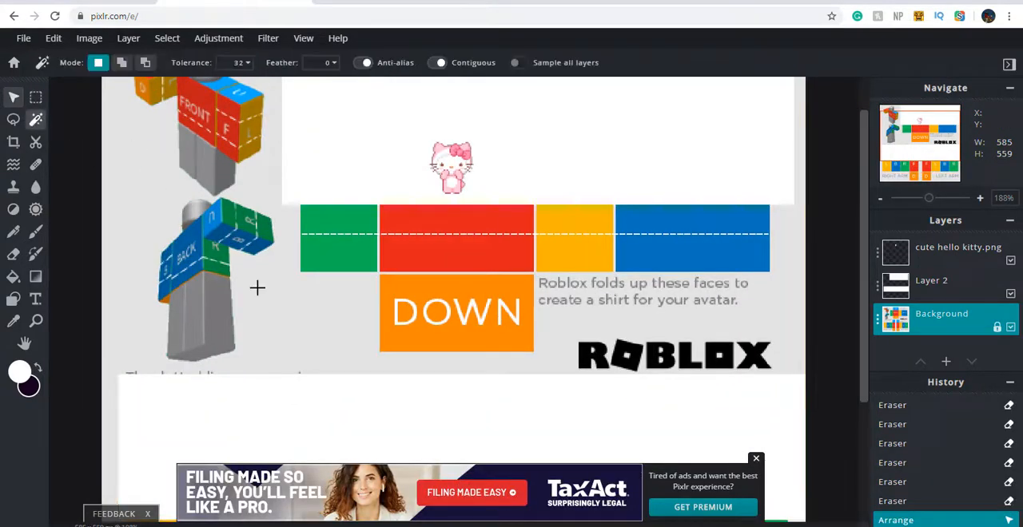
click(321, 320)
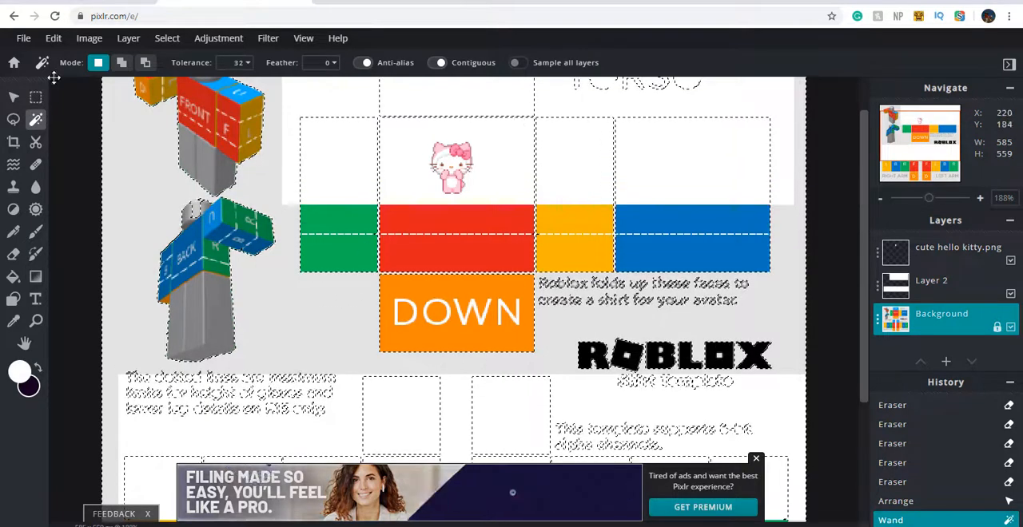
click(13, 98)
right_click(183, 266)
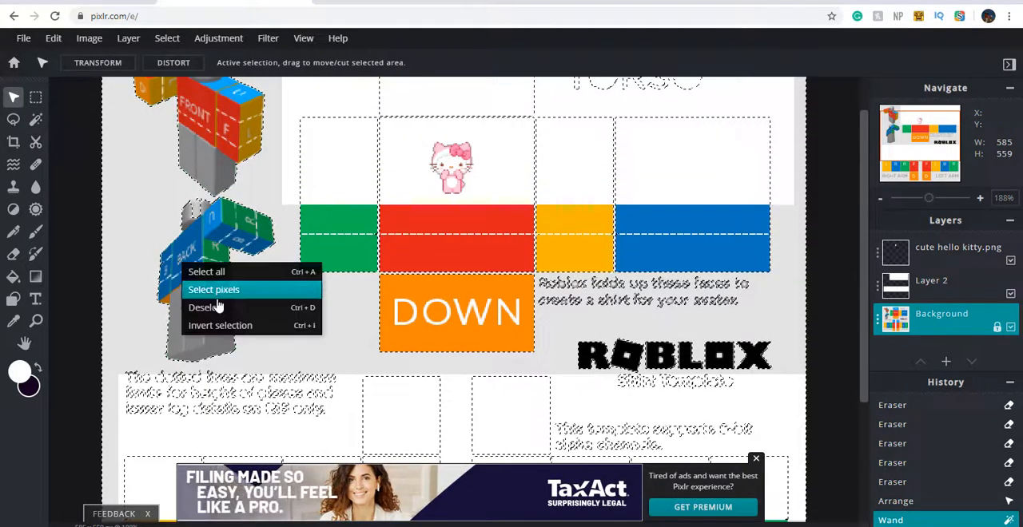
click(216, 308)
Make the white shirt layer, Layer 2, active and activate the Eraser for work on the front torso
click(899, 254)
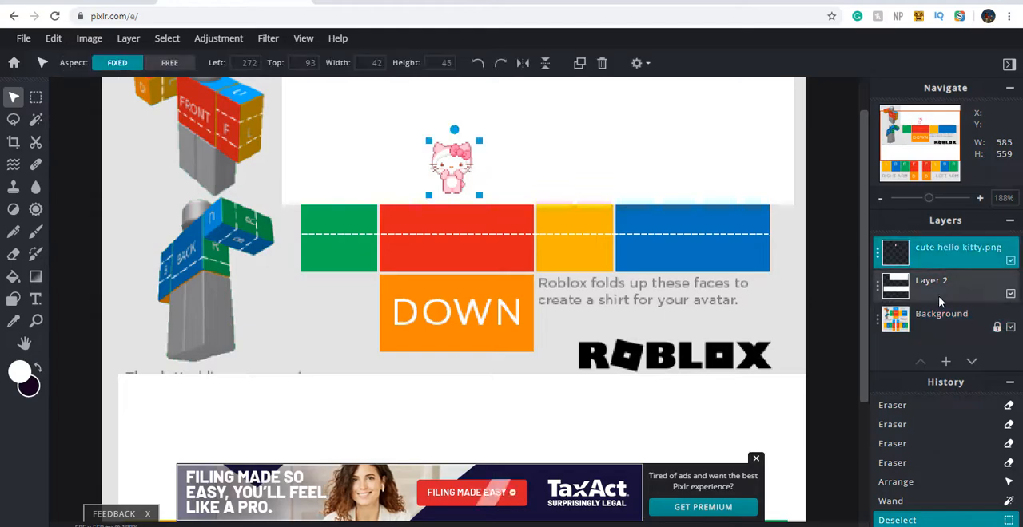
click(895, 279)
scroll(864, 261, up, 2)
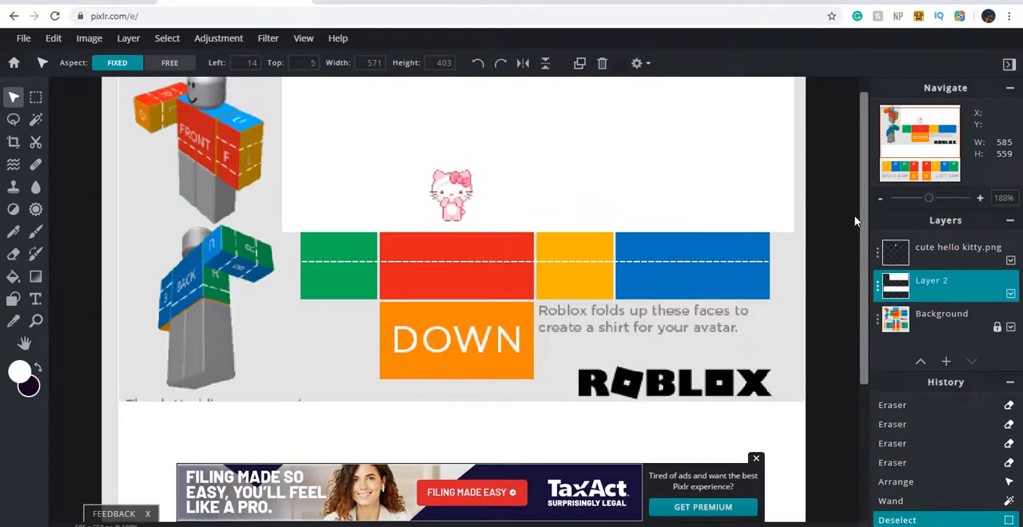
scroll(731, 243, up, 1)
drag(867, 268, 859, 208)
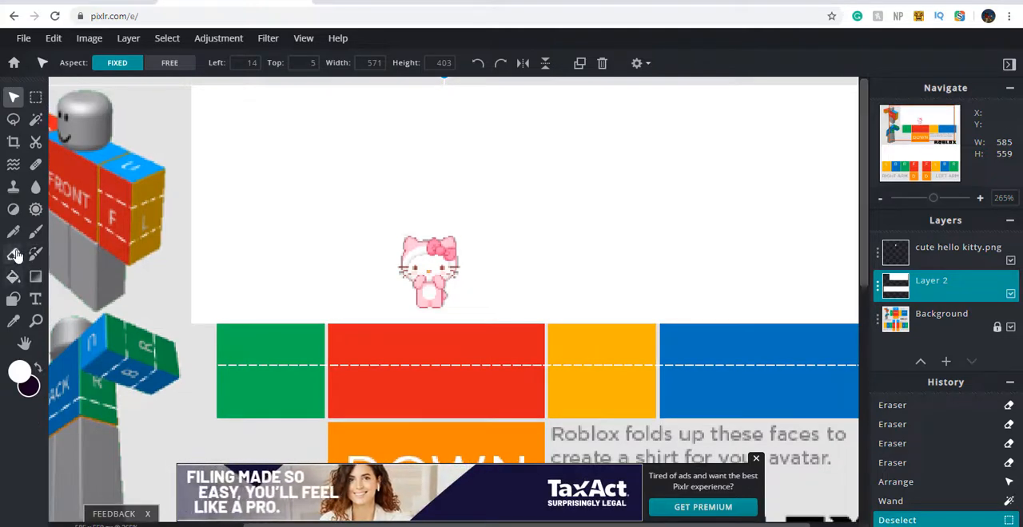
click(12, 255)
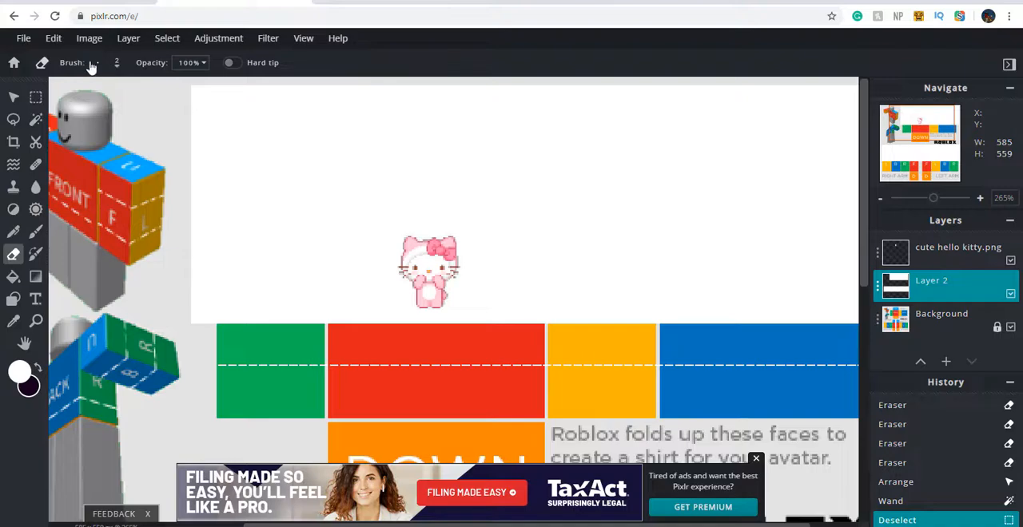
Try erasing a round hole above the Hello Kitty with a 13 px brush, and undo it
click(96, 88)
drag(104, 111, 105, 110)
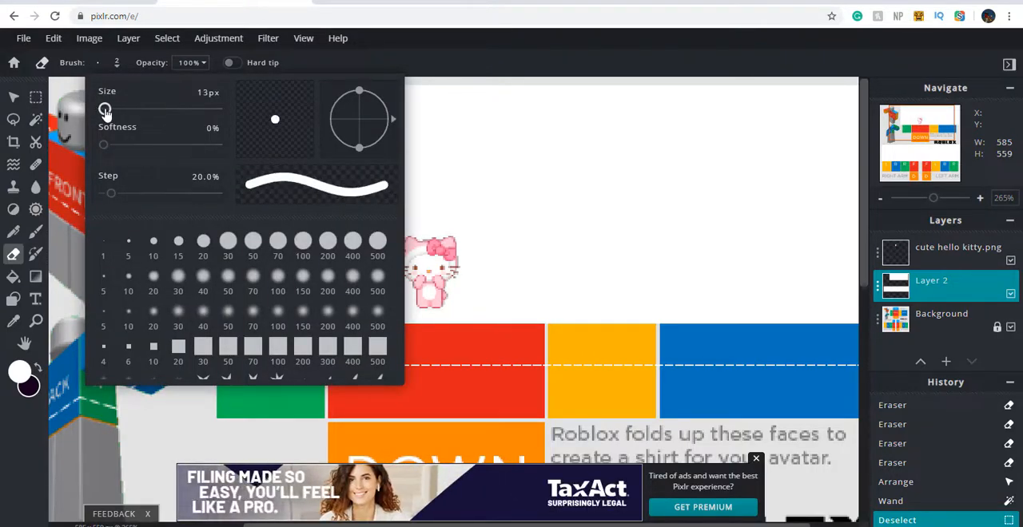
click(573, 189)
click(430, 169)
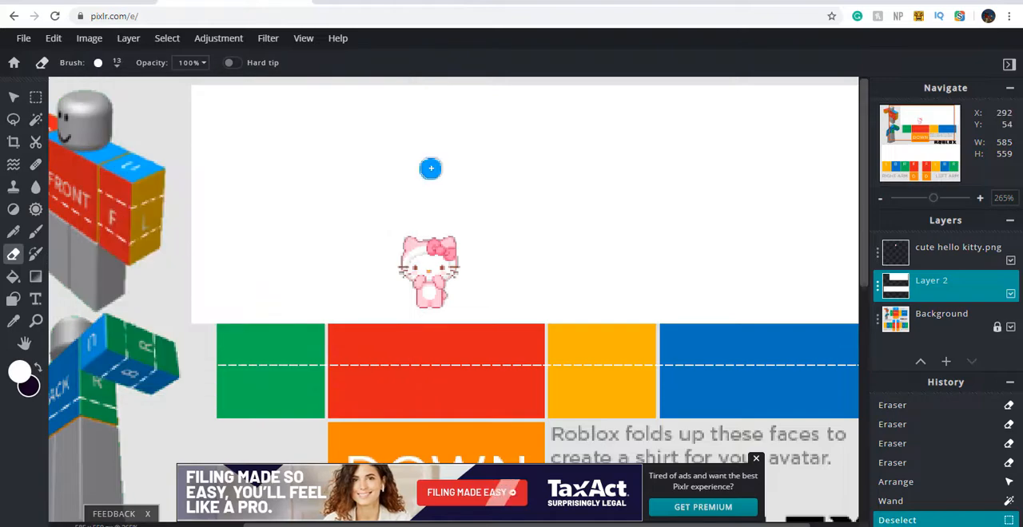
key(ctrl+z)
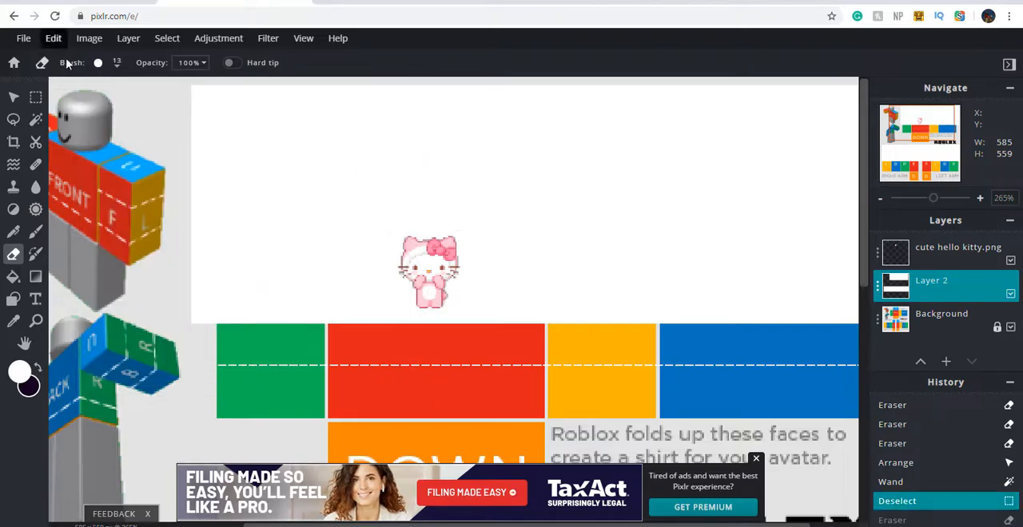
Set the eraser brush to 24 px and erase a round neck hole at the front torso's top edge, directly above the Hello Kitty
click(97, 62)
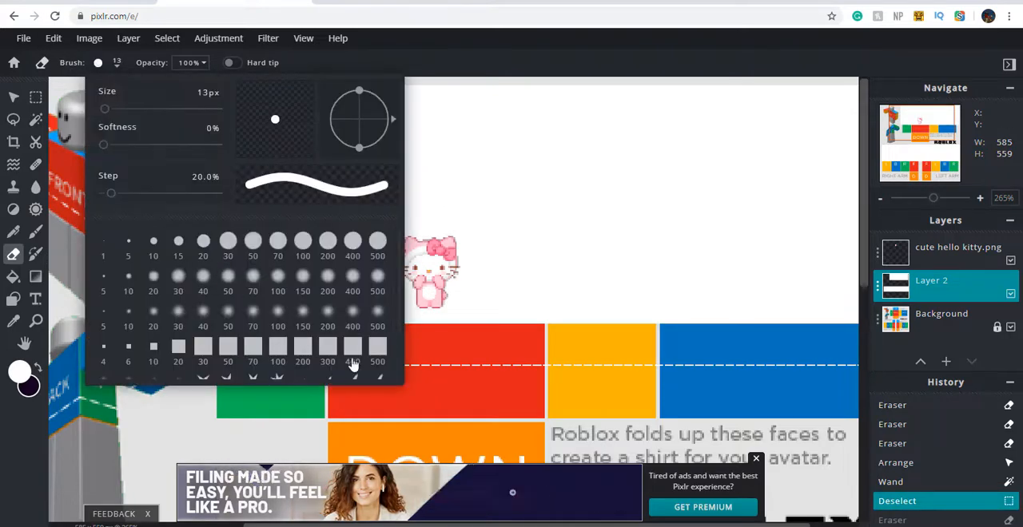
click(512, 260)
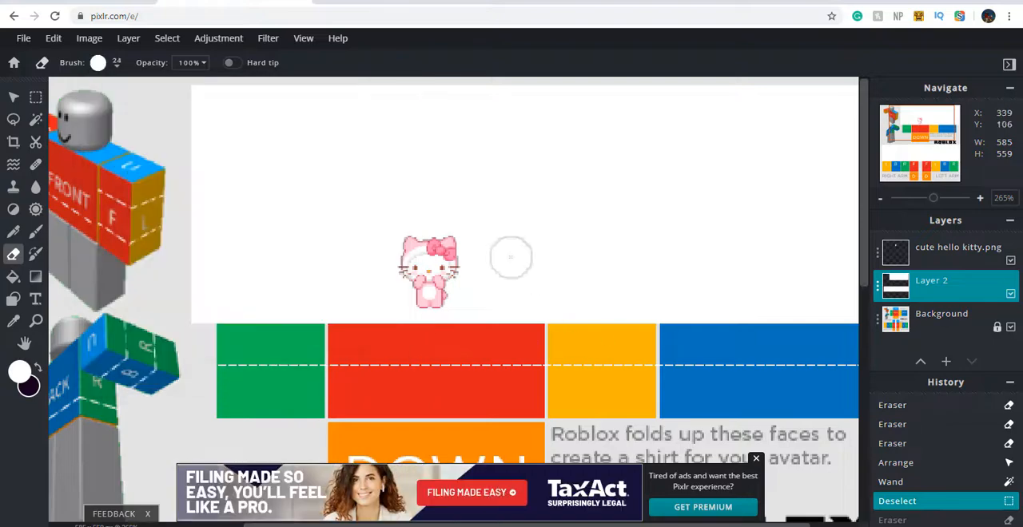
click(429, 160)
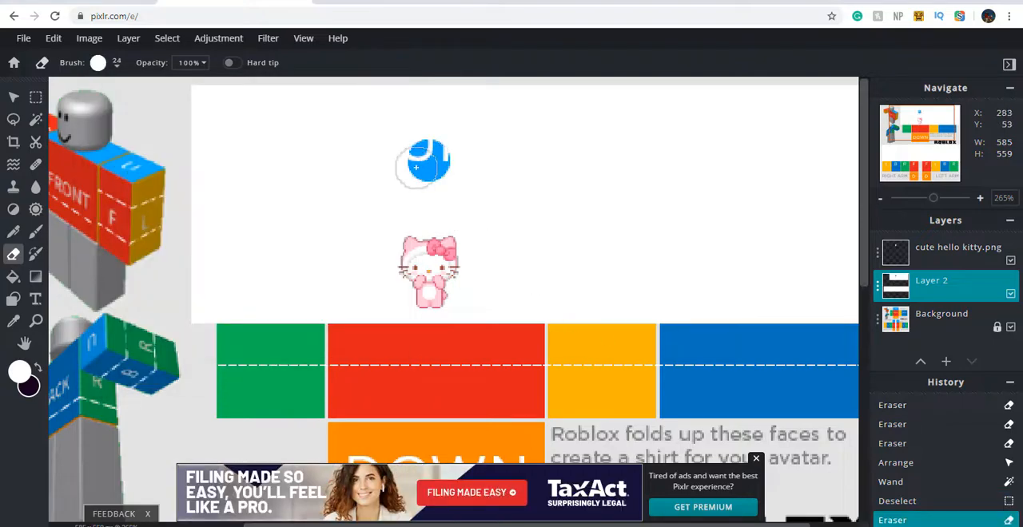
key(ctrl+z)
click(427, 175)
key(ctrl+z)
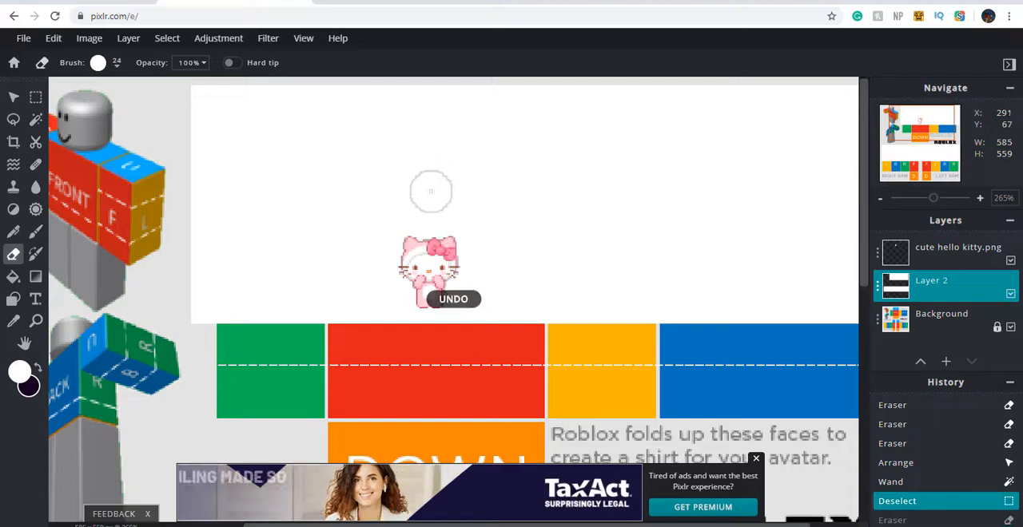
click(429, 192)
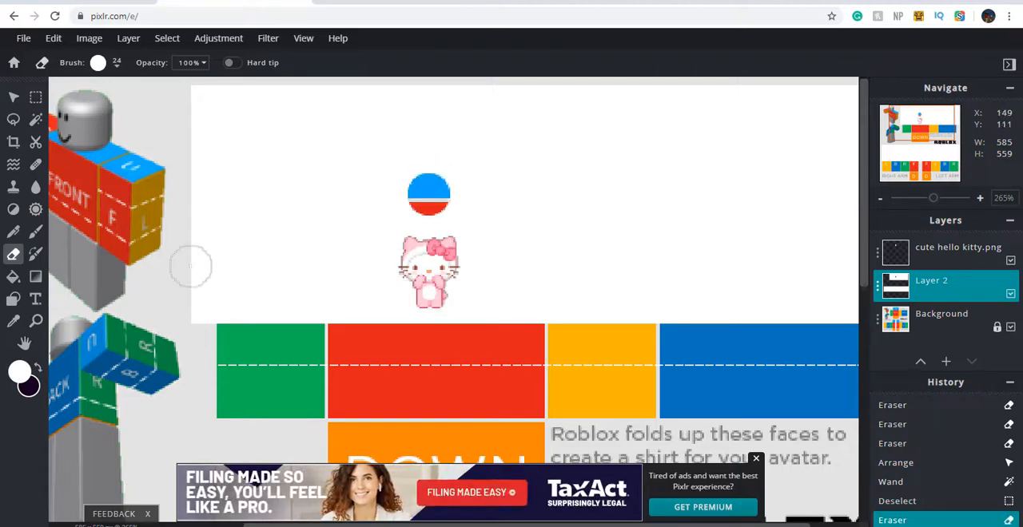
Hide the Background layer so only the white shirt and the Hello Kitty are shown
scroll(200, 258, up, 2)
scroll(208, 254, down, 4)
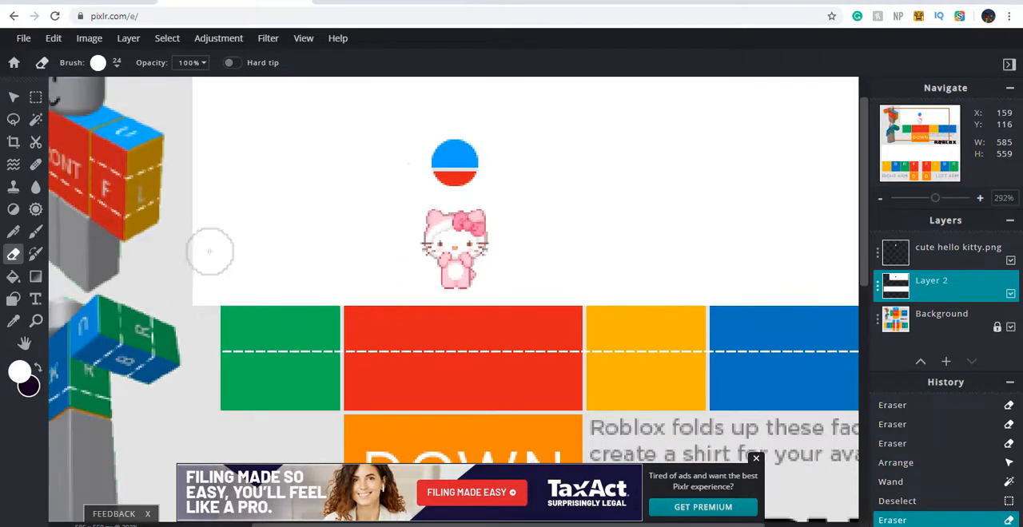
scroll(213, 248, down, 1)
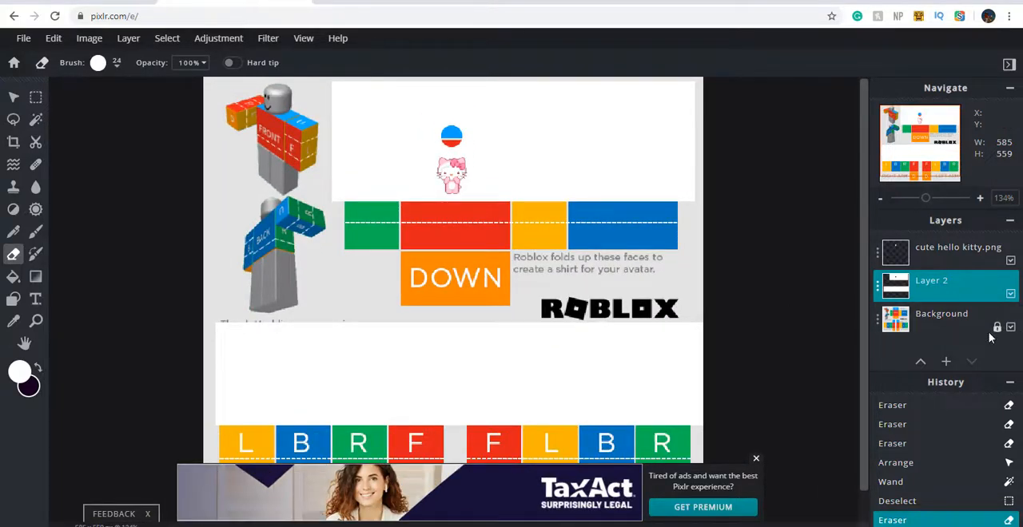
scroll(759, 279, down, 1)
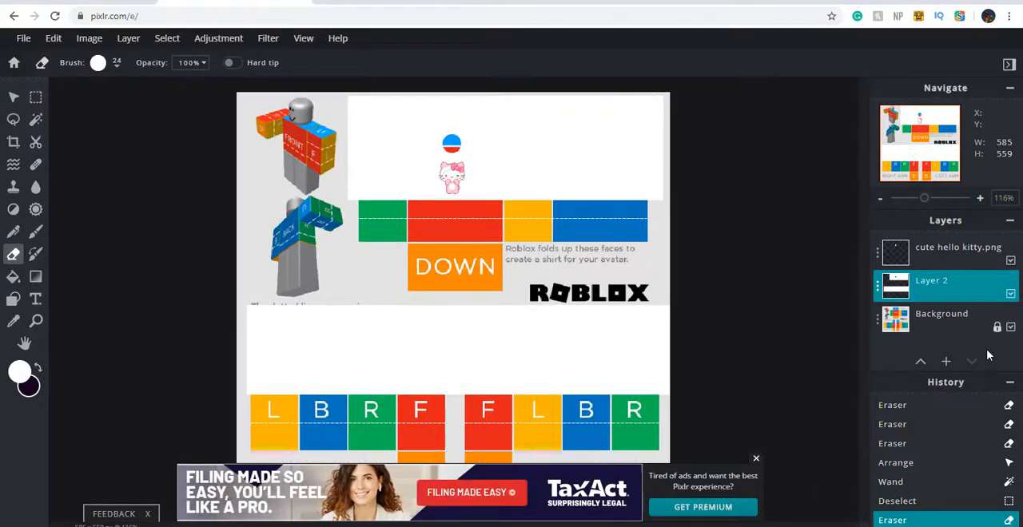
click(961, 320)
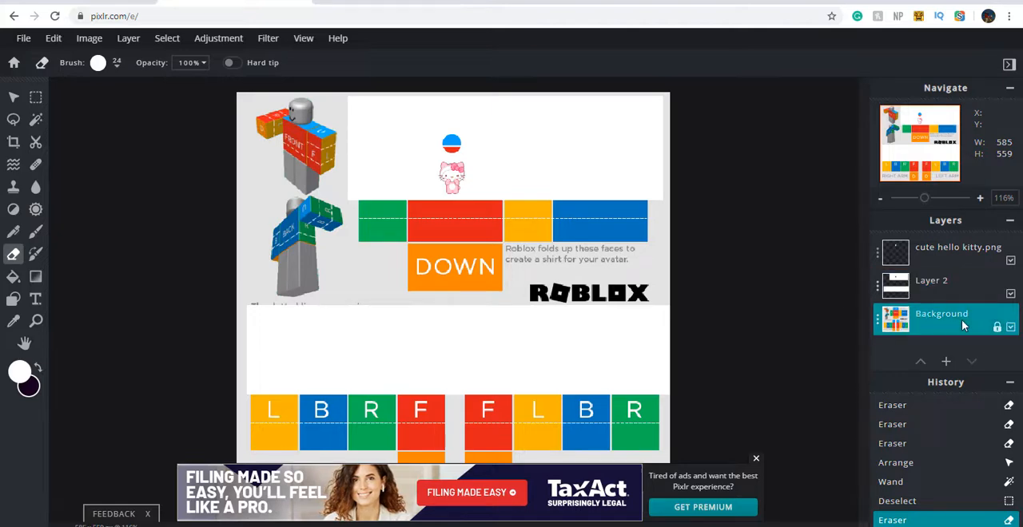
click(1011, 329)
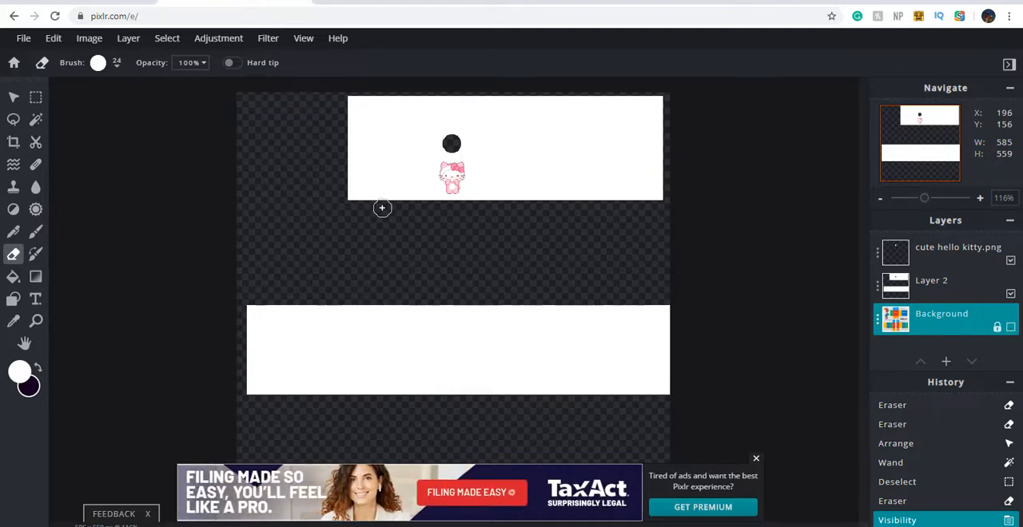
Save the shirt design as a PNG named "hello kitty crop top" and download it
click(21, 37)
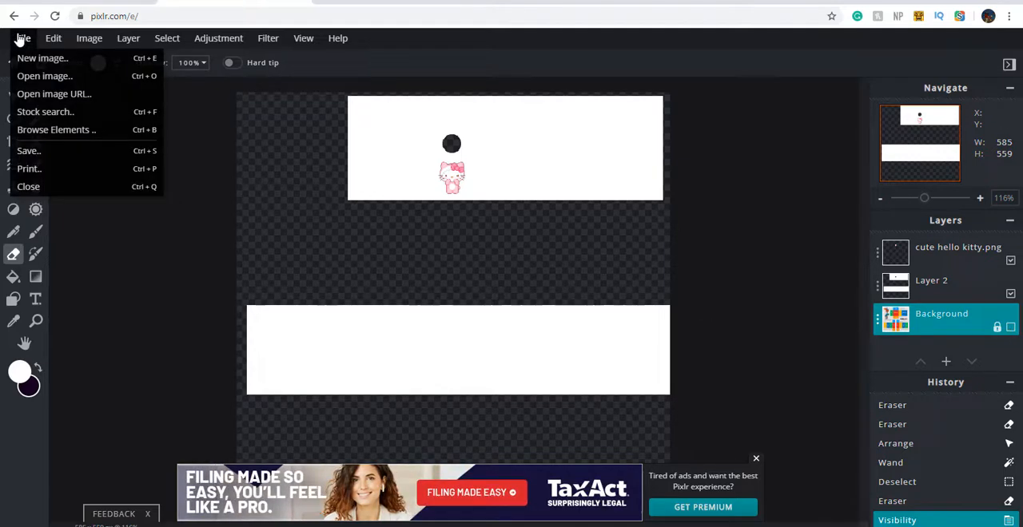
click(38, 153)
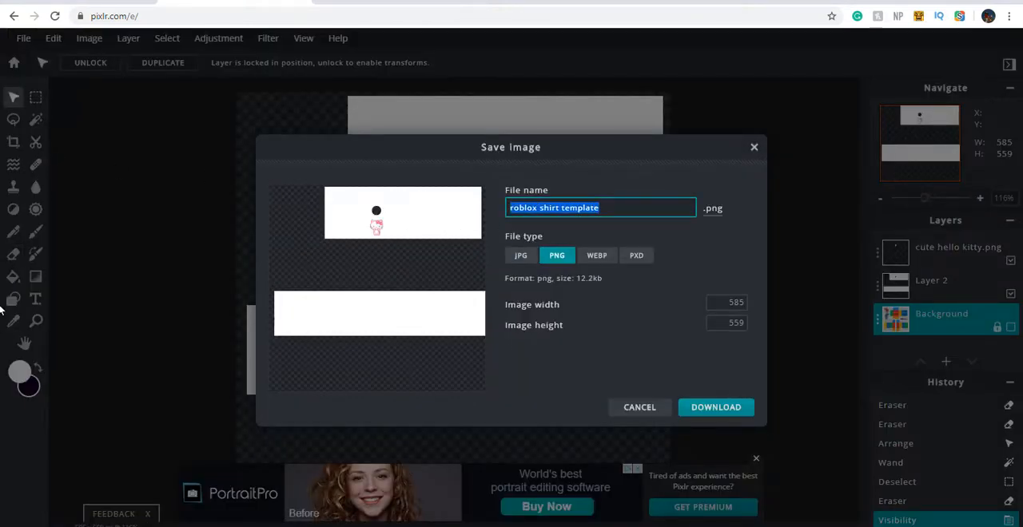
text(s)
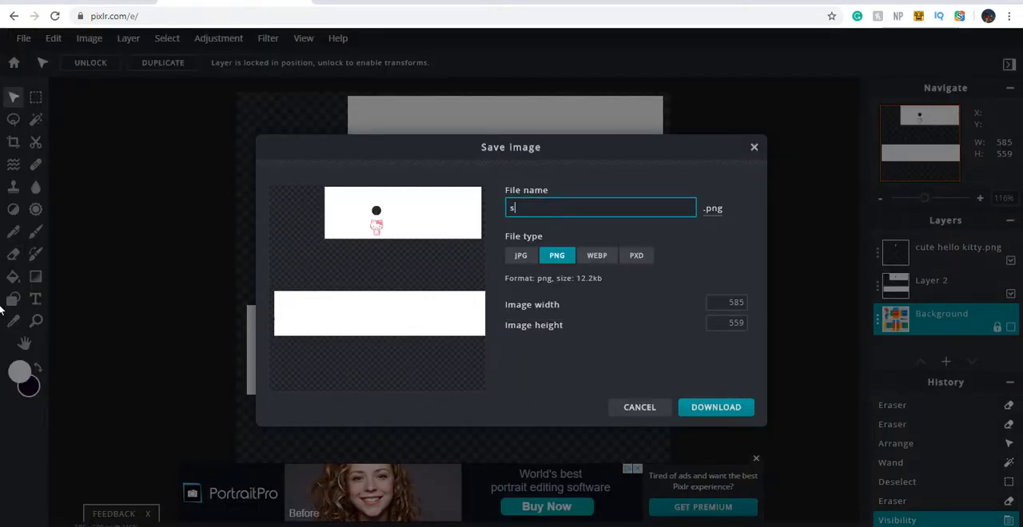
text(i)
key(BackSpace)
key(BackSpace)
text(h)
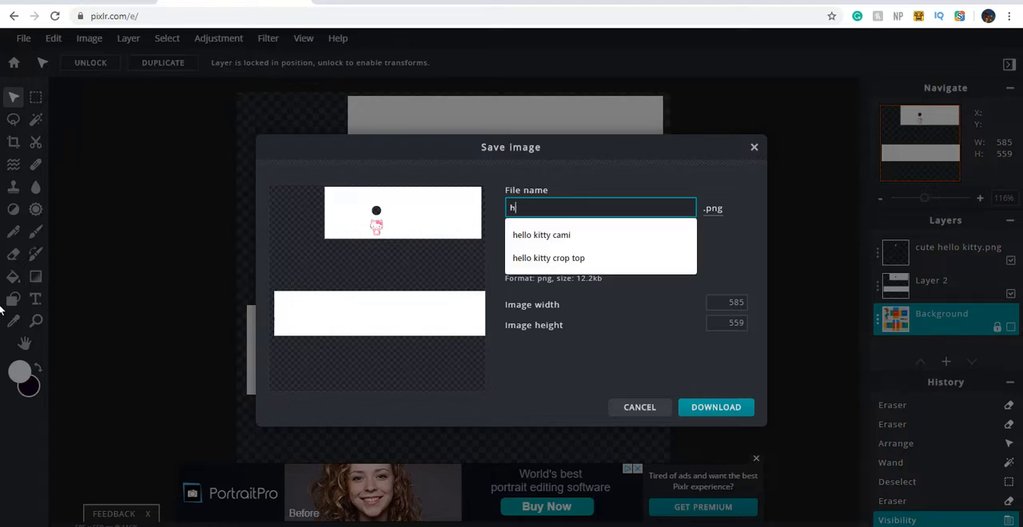
text(ello)
key(Down)
key(Down)
key(Return)
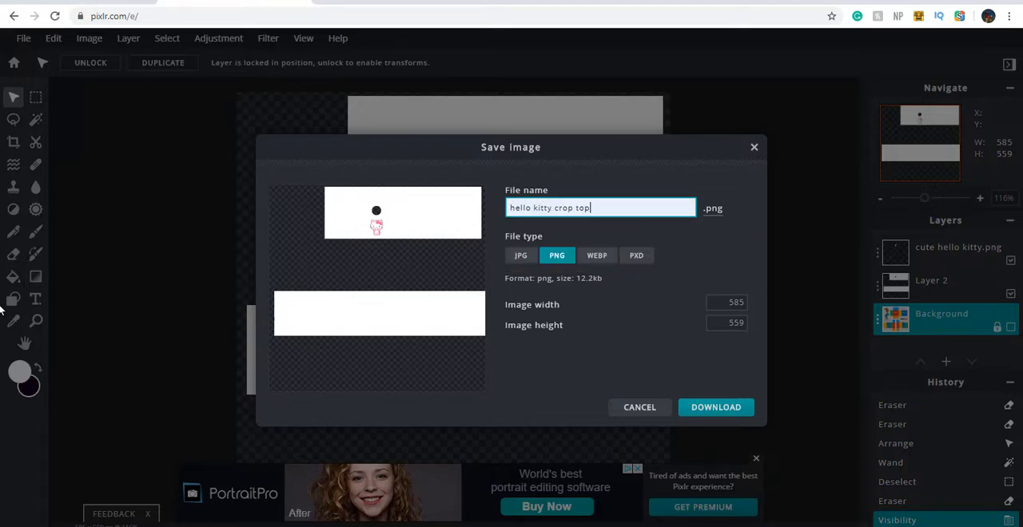
click(565, 261)
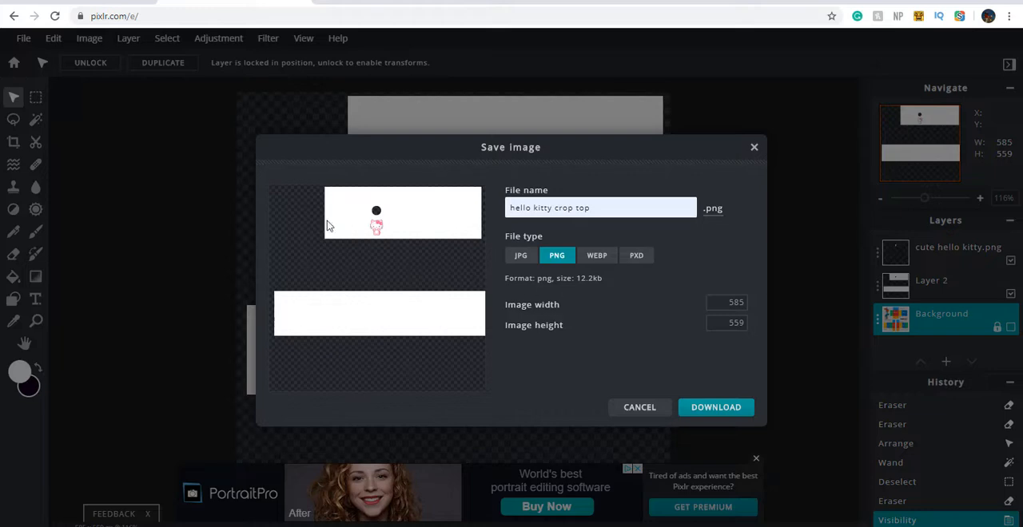
click(720, 412)
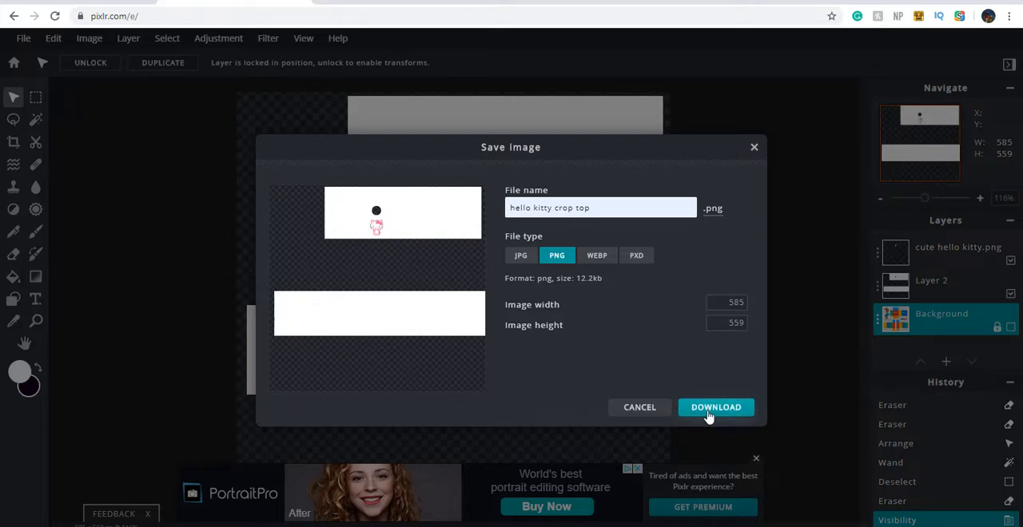
Switch to Roblox's Create a Shirt page and choose "hello kitty crop top (1).png" from Downloads as the shirt image
click(72, 2)
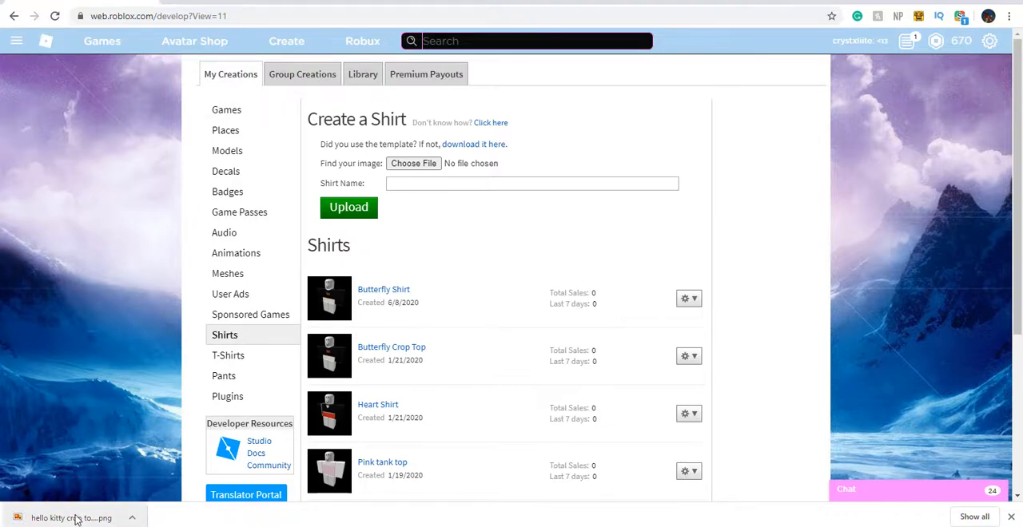
click(424, 164)
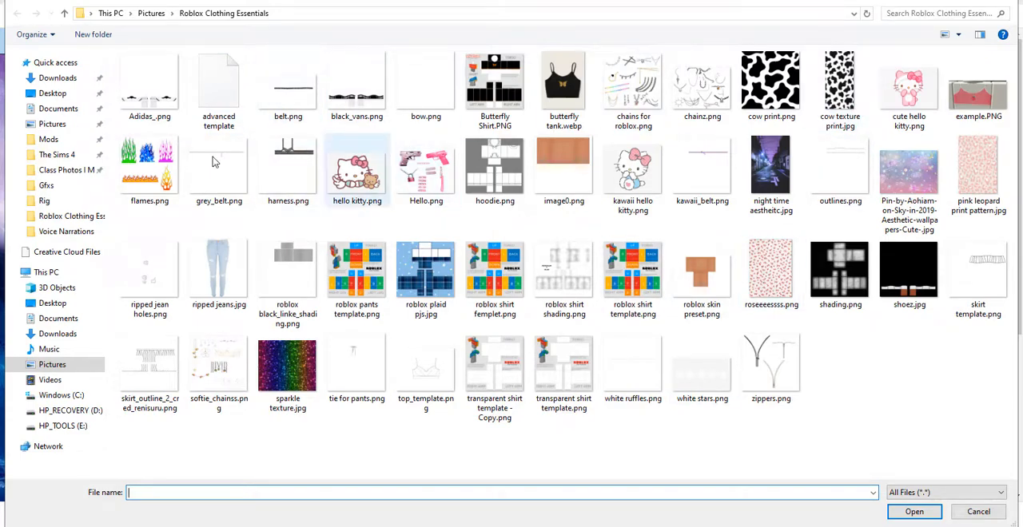
click(49, 335)
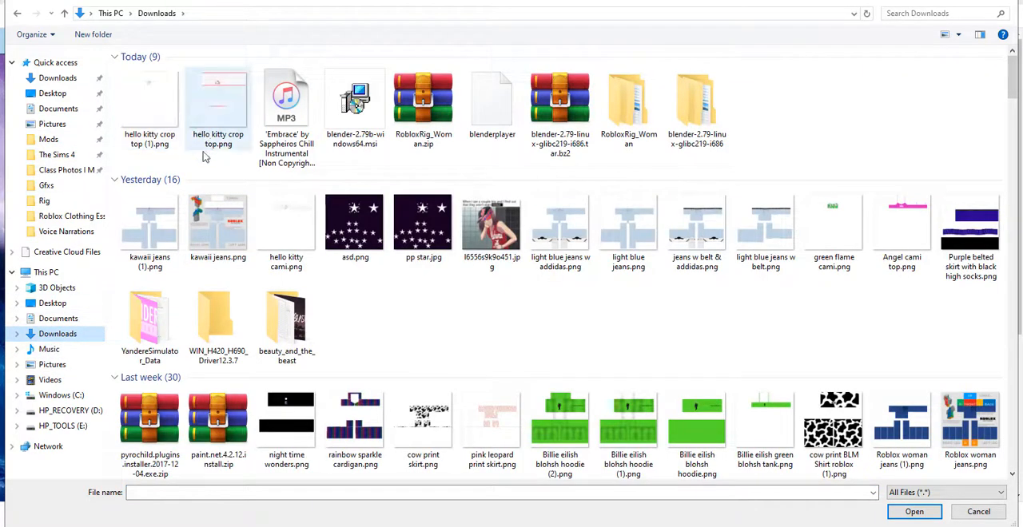
double_click(170, 108)
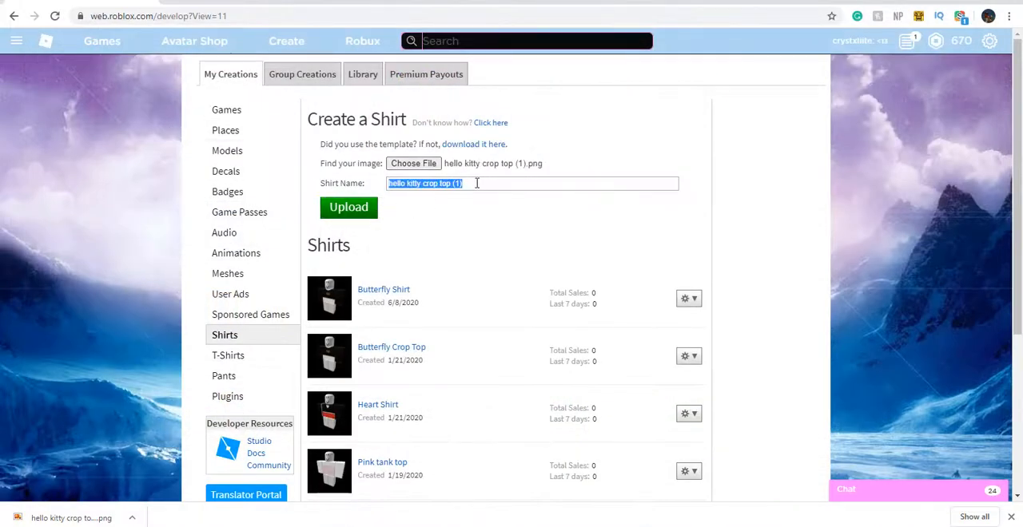
Name the shirt "hello kitty crop top" and submit it for upload
text(hell)
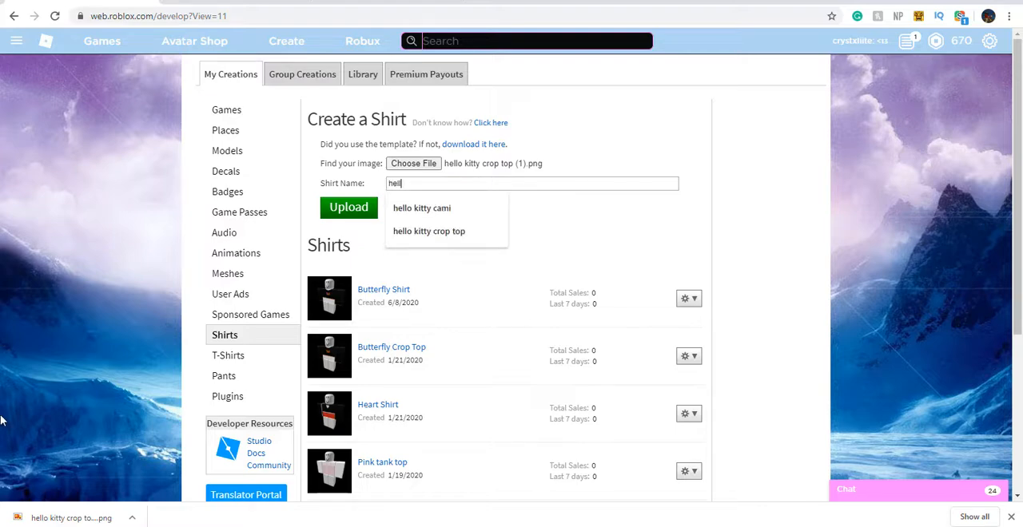
key(Down)
key(Down)
key(Return)
click(336, 209)
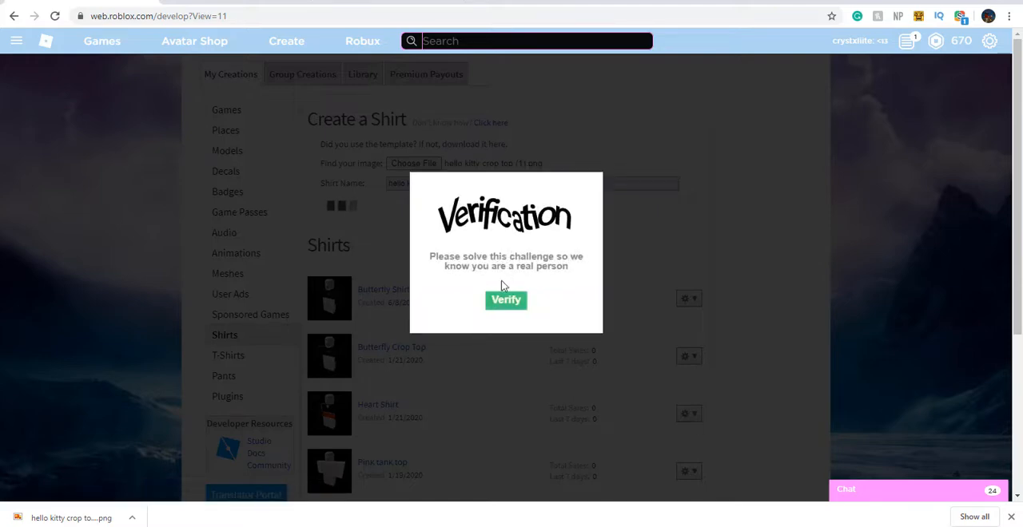
Solve the verification challenge by rotating each picture until it is the correct way up
click(497, 300)
click(442, 267)
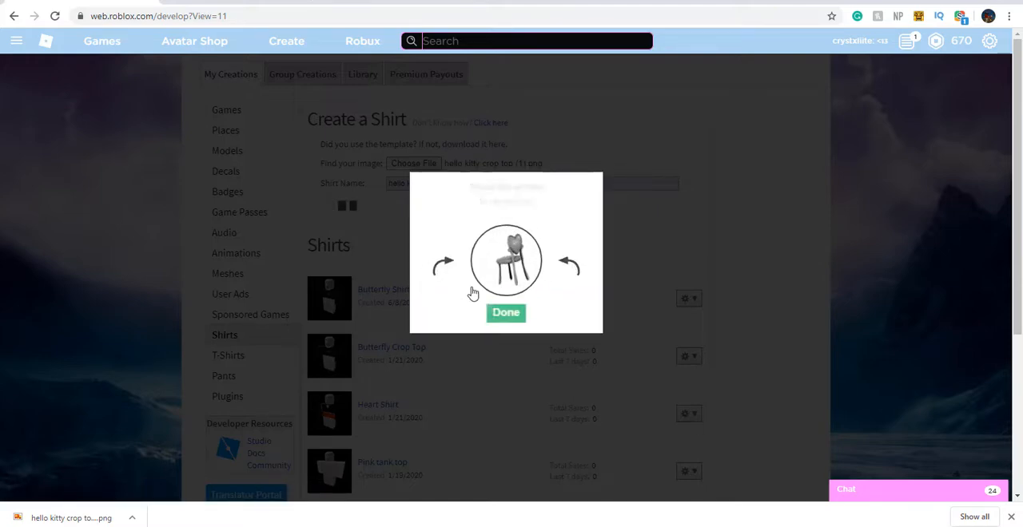
click(498, 313)
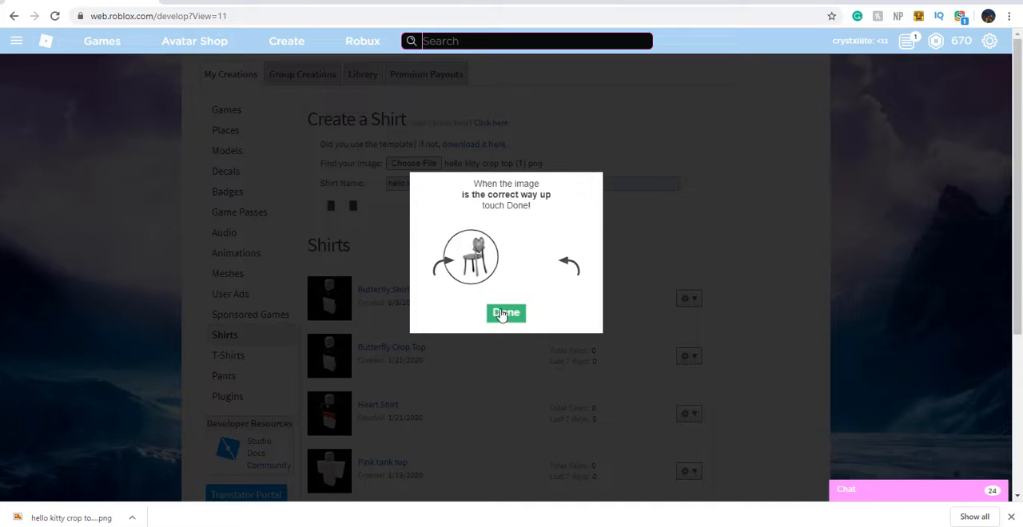
click(566, 270)
click(450, 273)
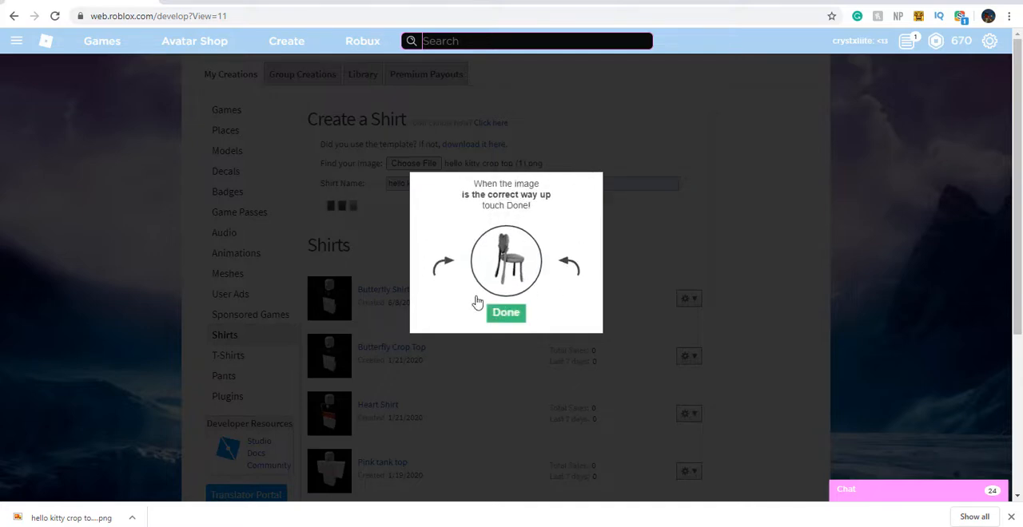
click(503, 314)
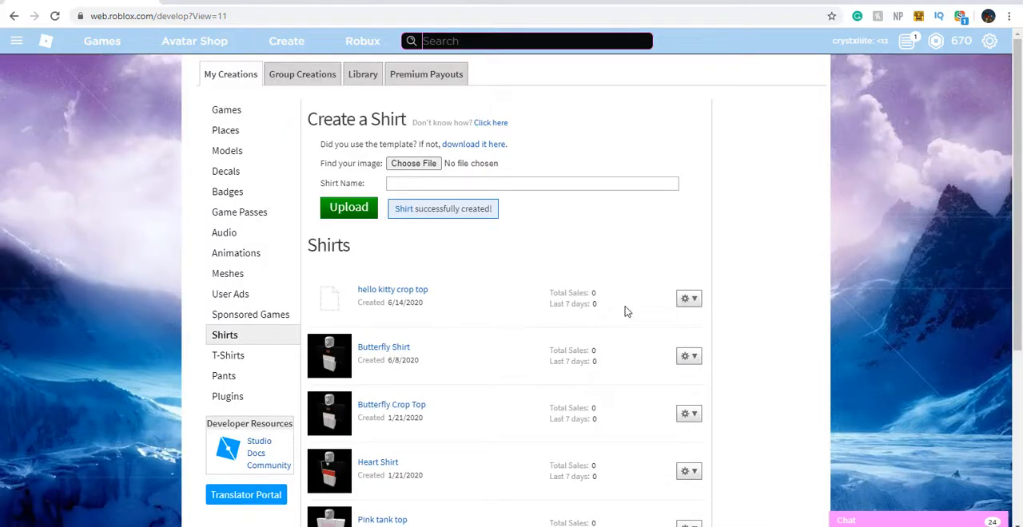
Set the new shirt's description to "Simple hello kitty crop top", save it, and open the shirt's sales settings
click(694, 303)
click(685, 321)
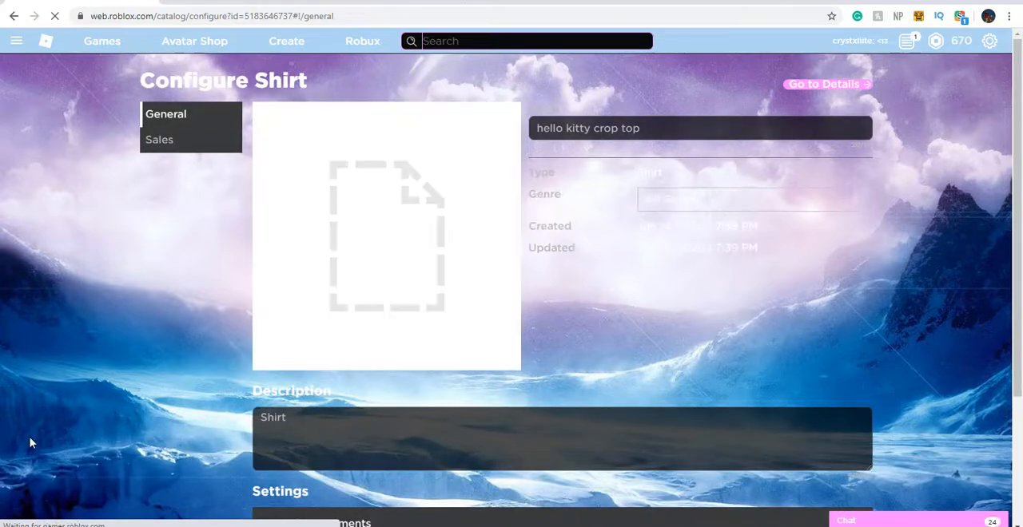
click(293, 426)
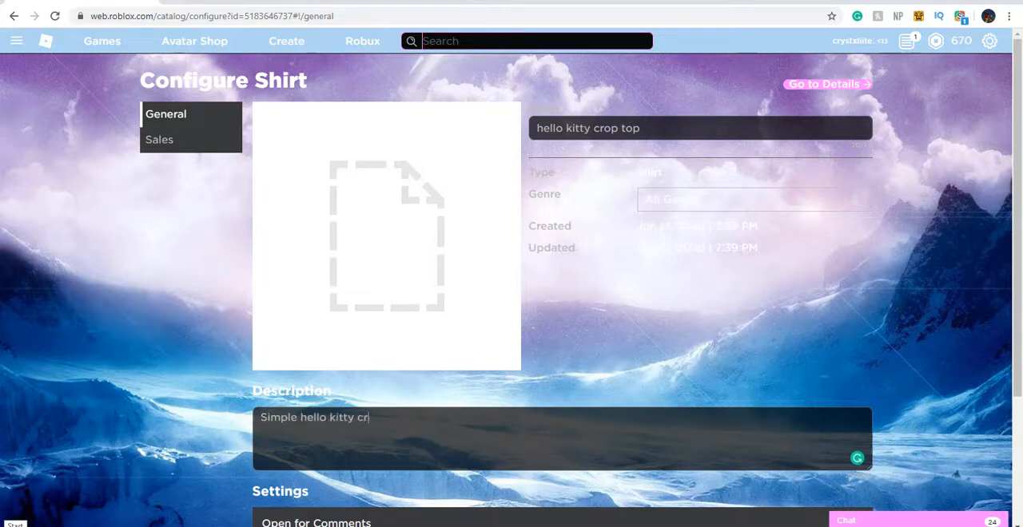
scroll(845, 384, down, 3)
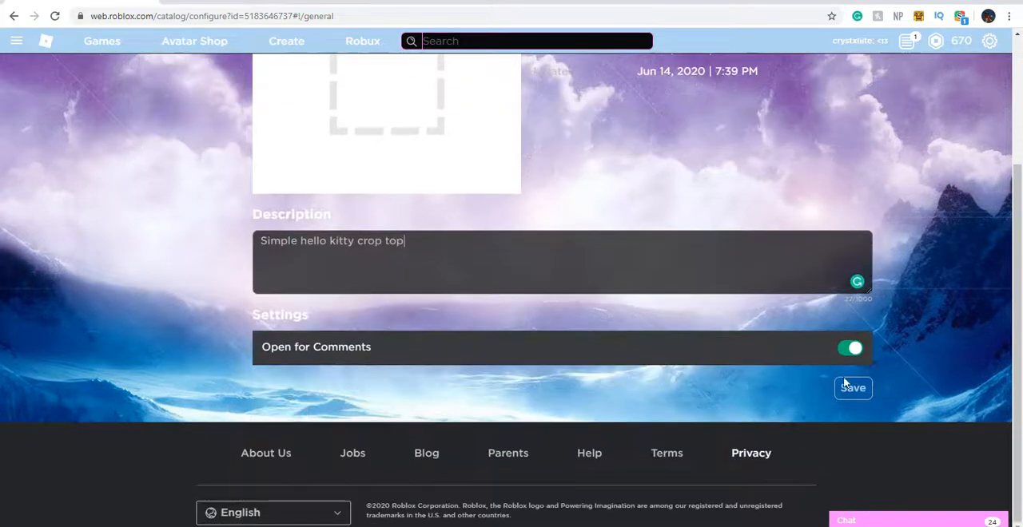
click(853, 387)
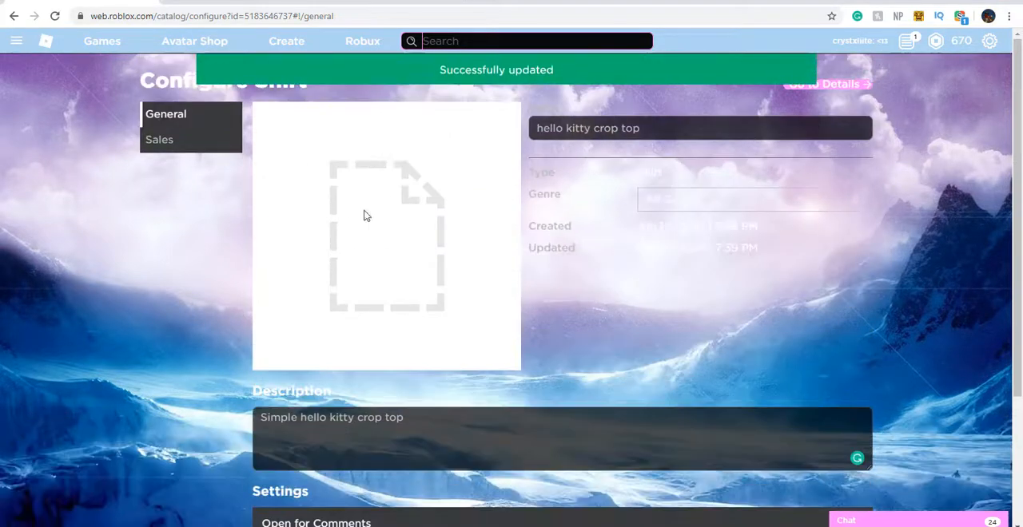
click(175, 151)
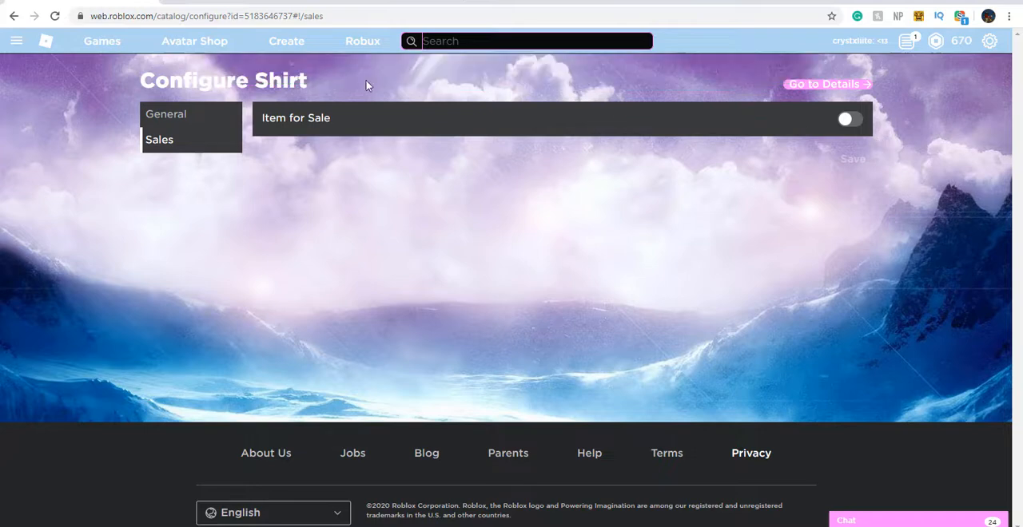
Put the newly uploaded hello kitty crop top on the avatar in the Avatar Editor
click(20, 45)
click(34, 183)
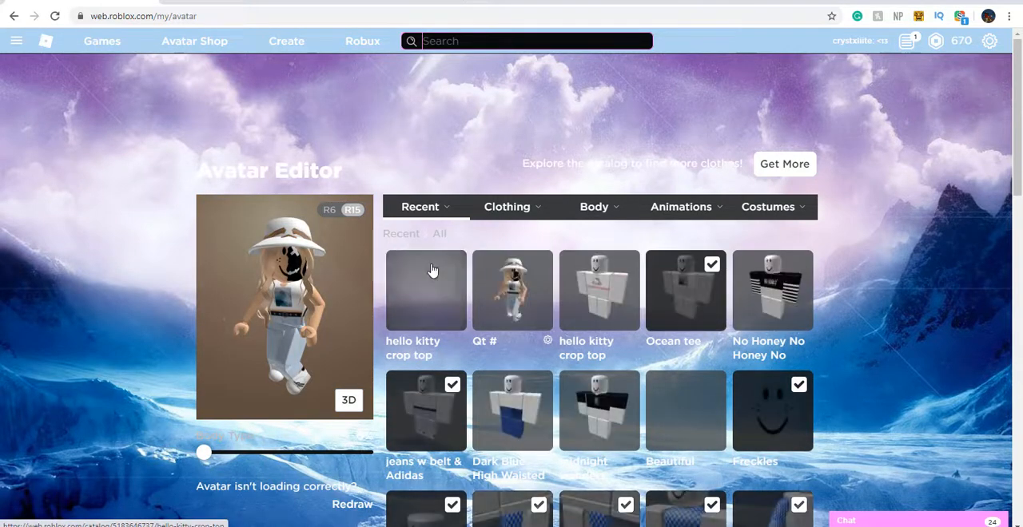
click(435, 291)
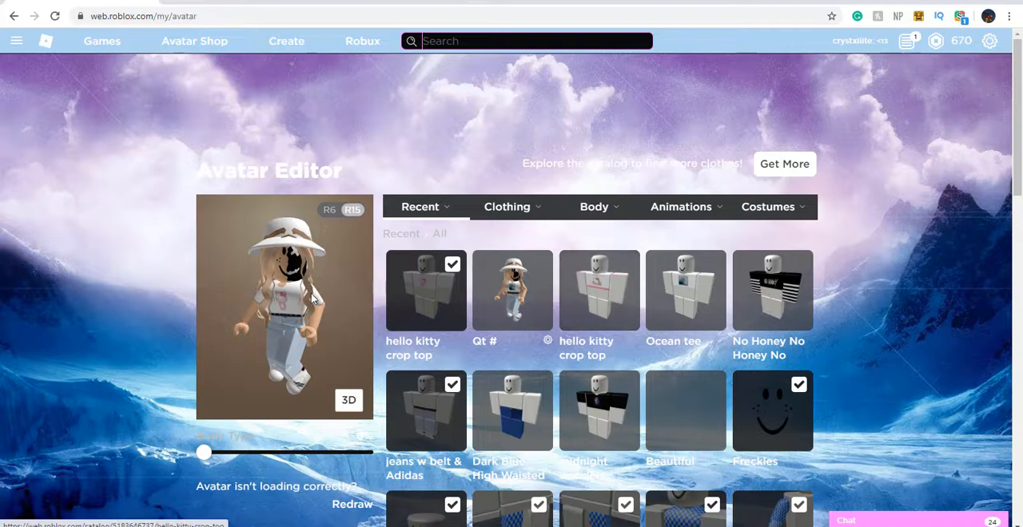
scroll(311, 296, down, 1)
scroll(311, 293, down, 1)
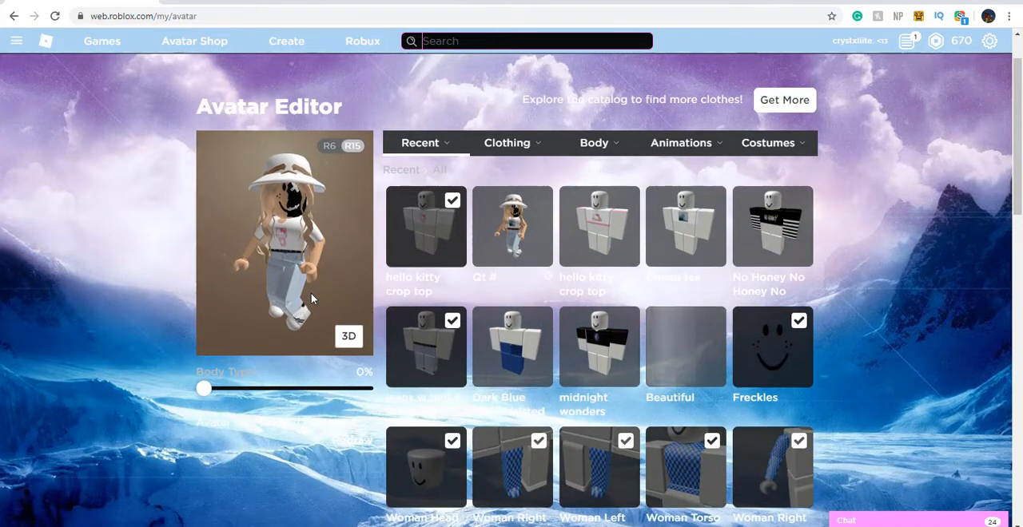
Reopen the new hello kitty crop top's configuration from its item page and enable Item for Sale
click(424, 296)
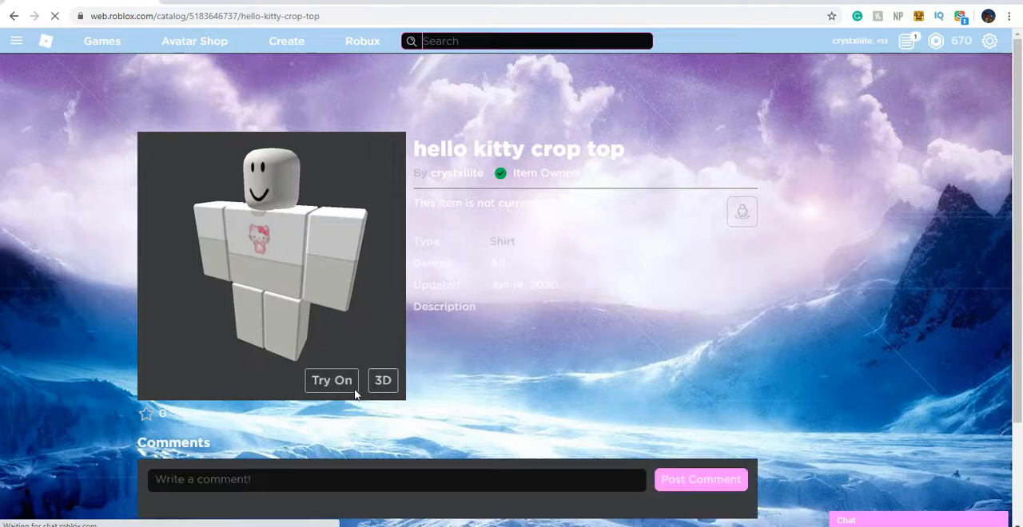
click(743, 153)
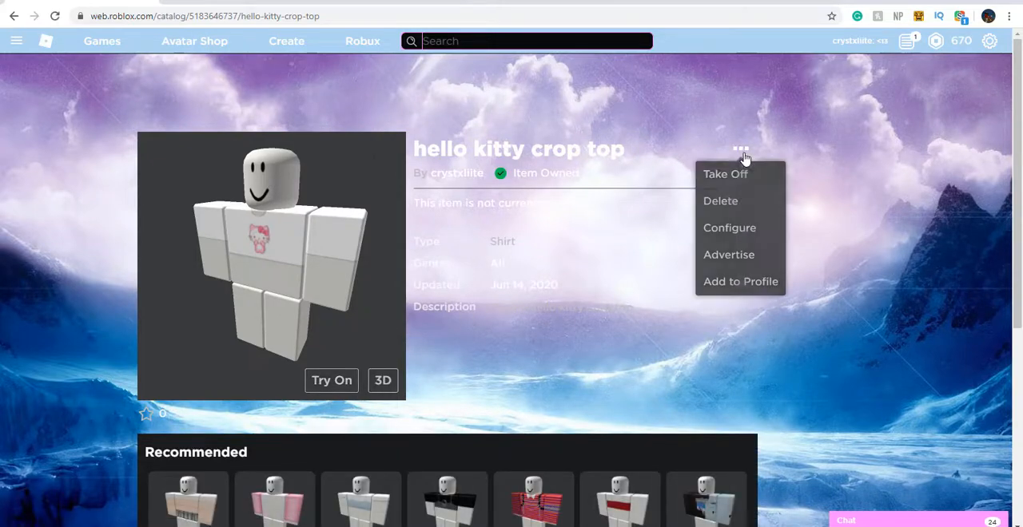
click(735, 229)
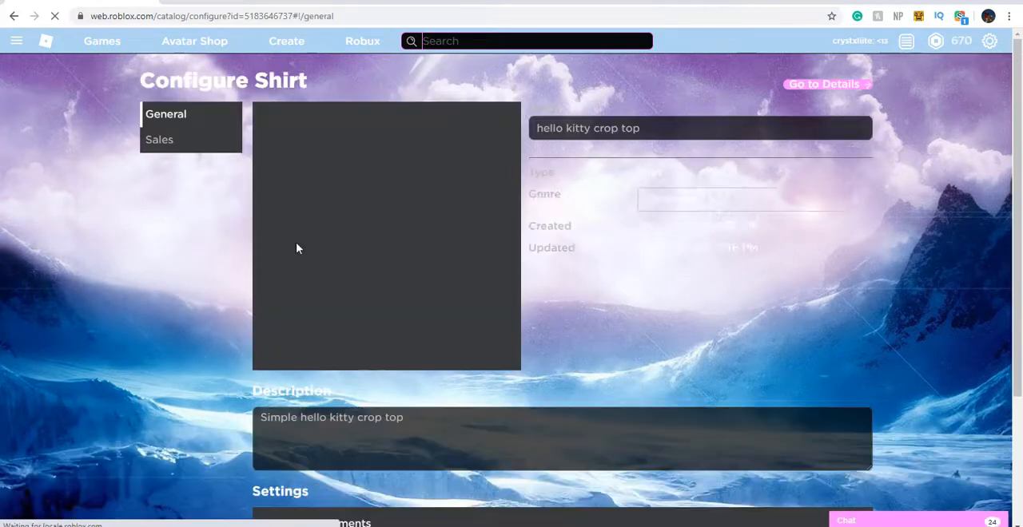
click(190, 151)
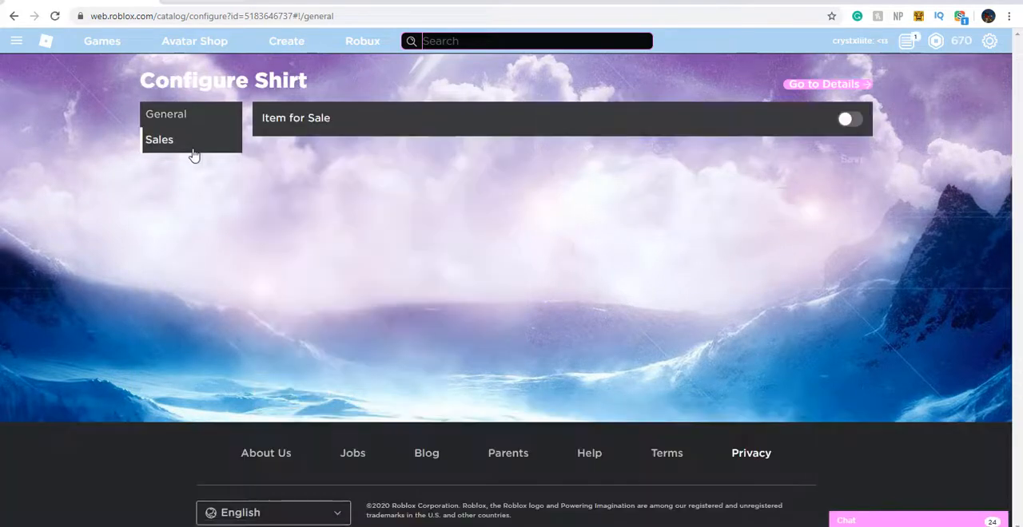
click(847, 121)
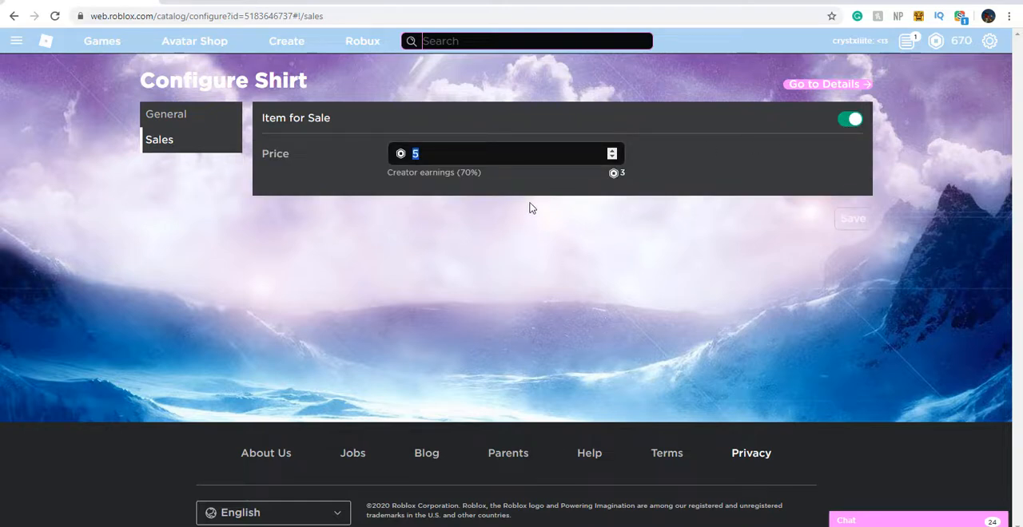
Set the shirt's price to 5 Robux and save the sales settings
drag(506, 171, 588, 181)
click(679, 198)
text(7)
key(BackSpace)
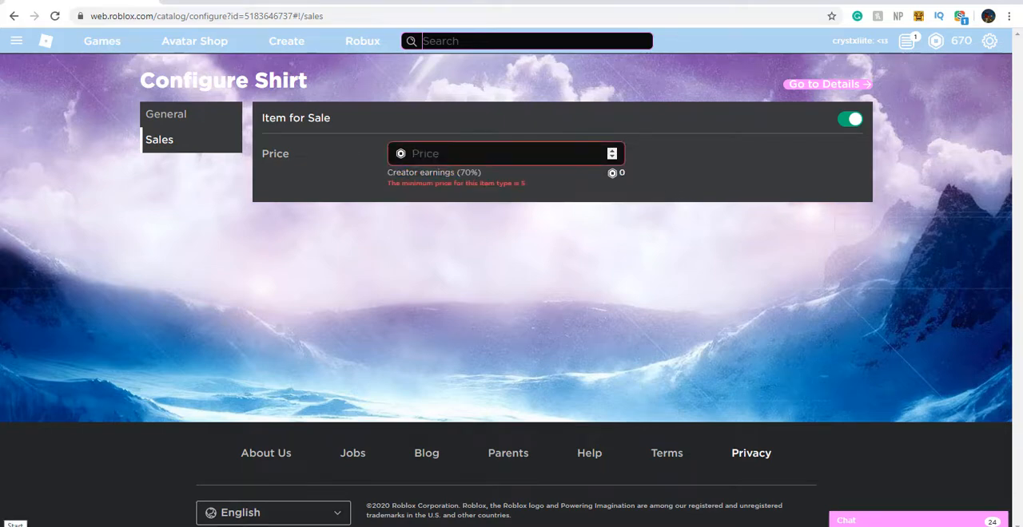
text(10)
key(BackSpace)
key(BackSpace)
text(20)
key(BackSpace)
key(BackSpace)
text(5)
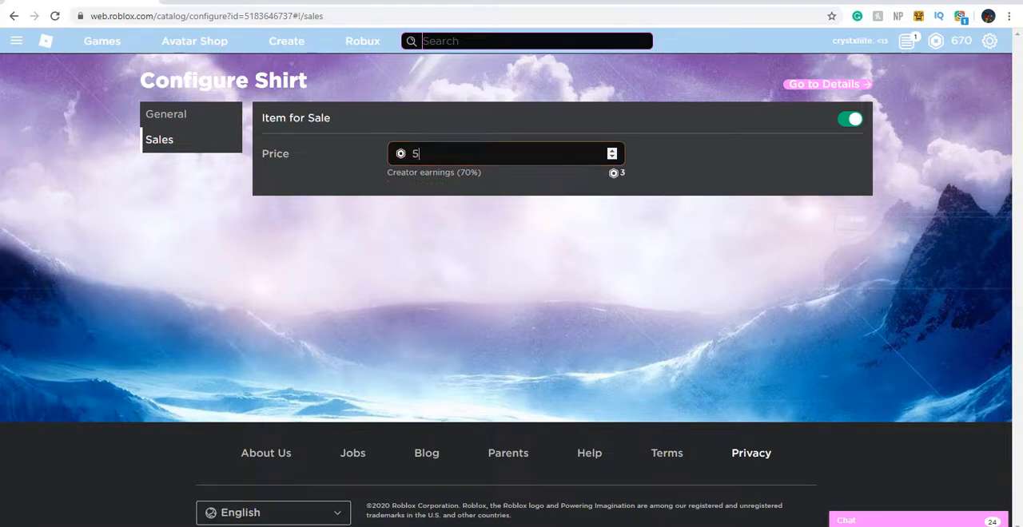
click(860, 224)
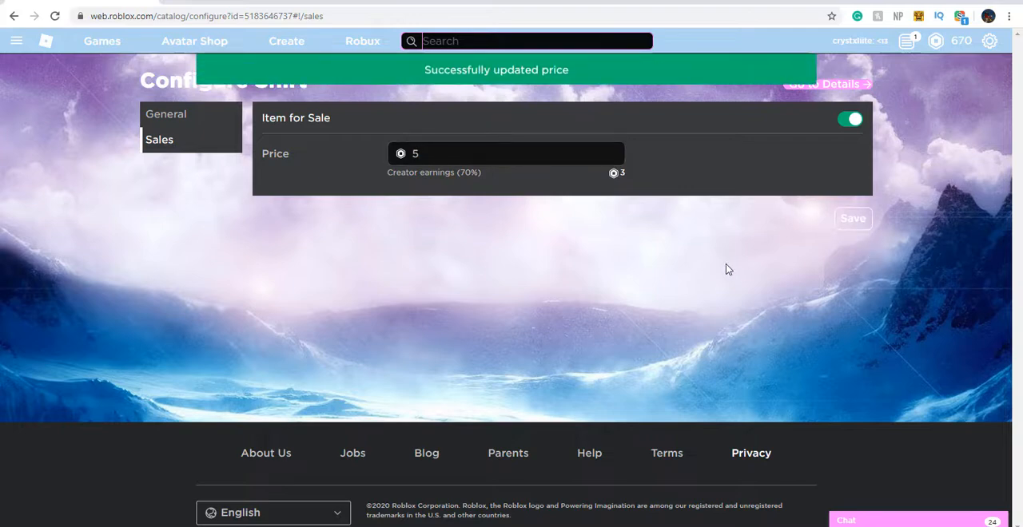
Open the Butterfly Aesthetic Clothing group's store and look through its clothing items
click(16, 41)
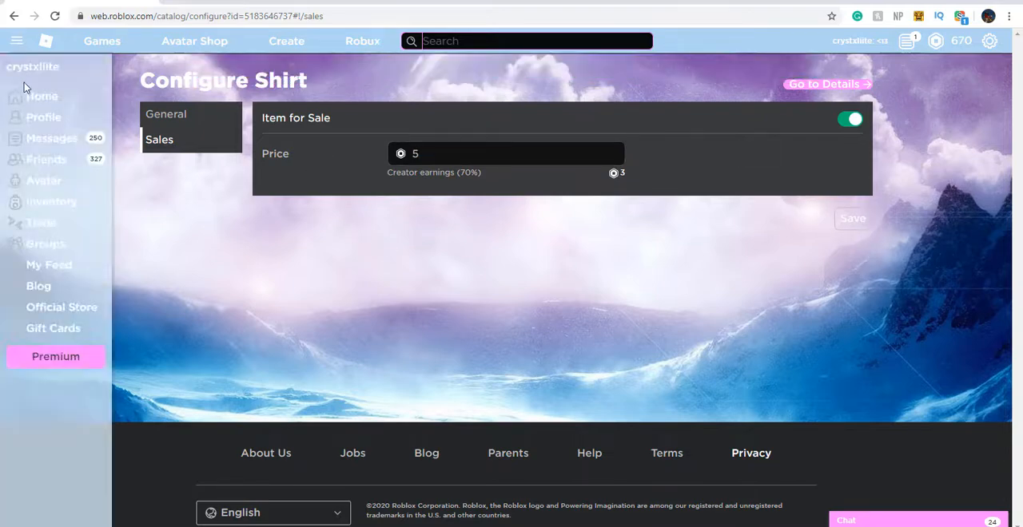
click(34, 243)
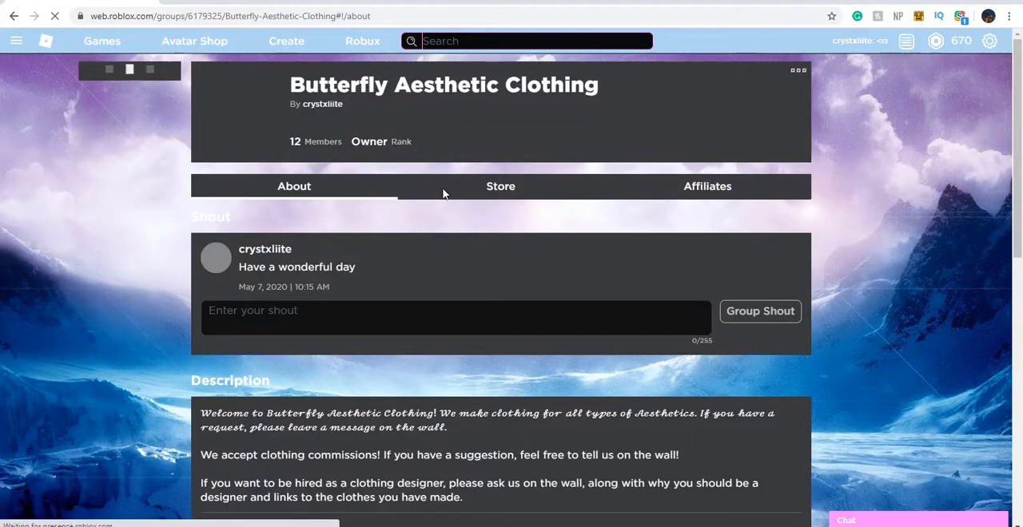
click(445, 194)
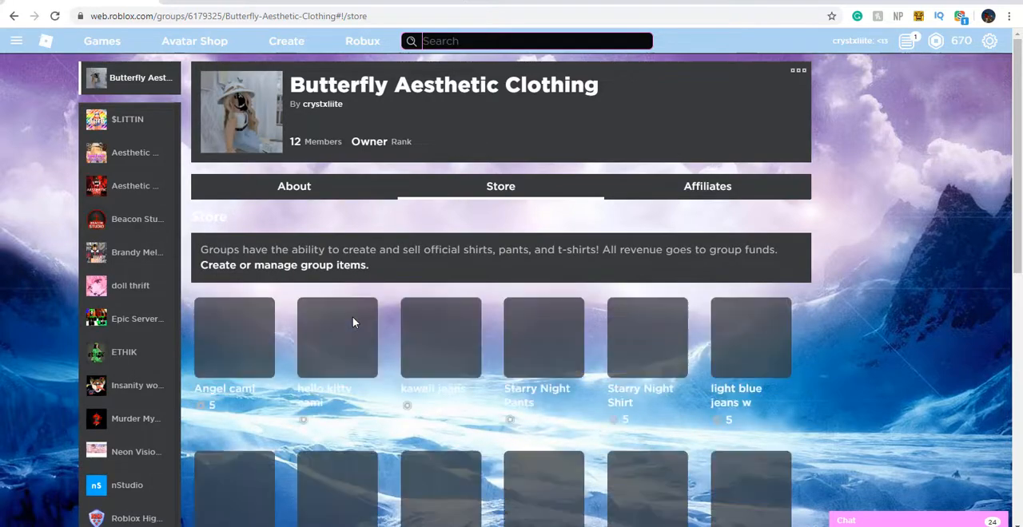
scroll(352, 319, down, 1)
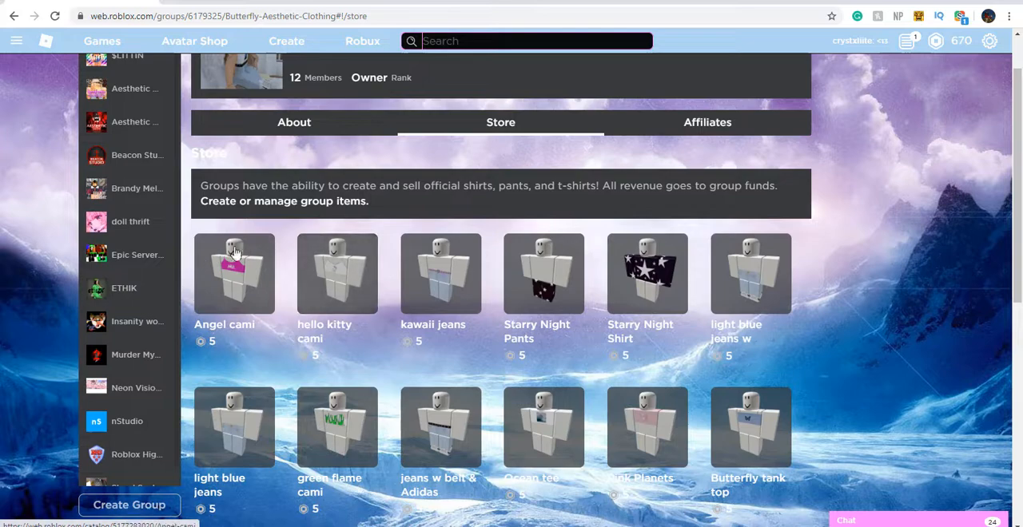